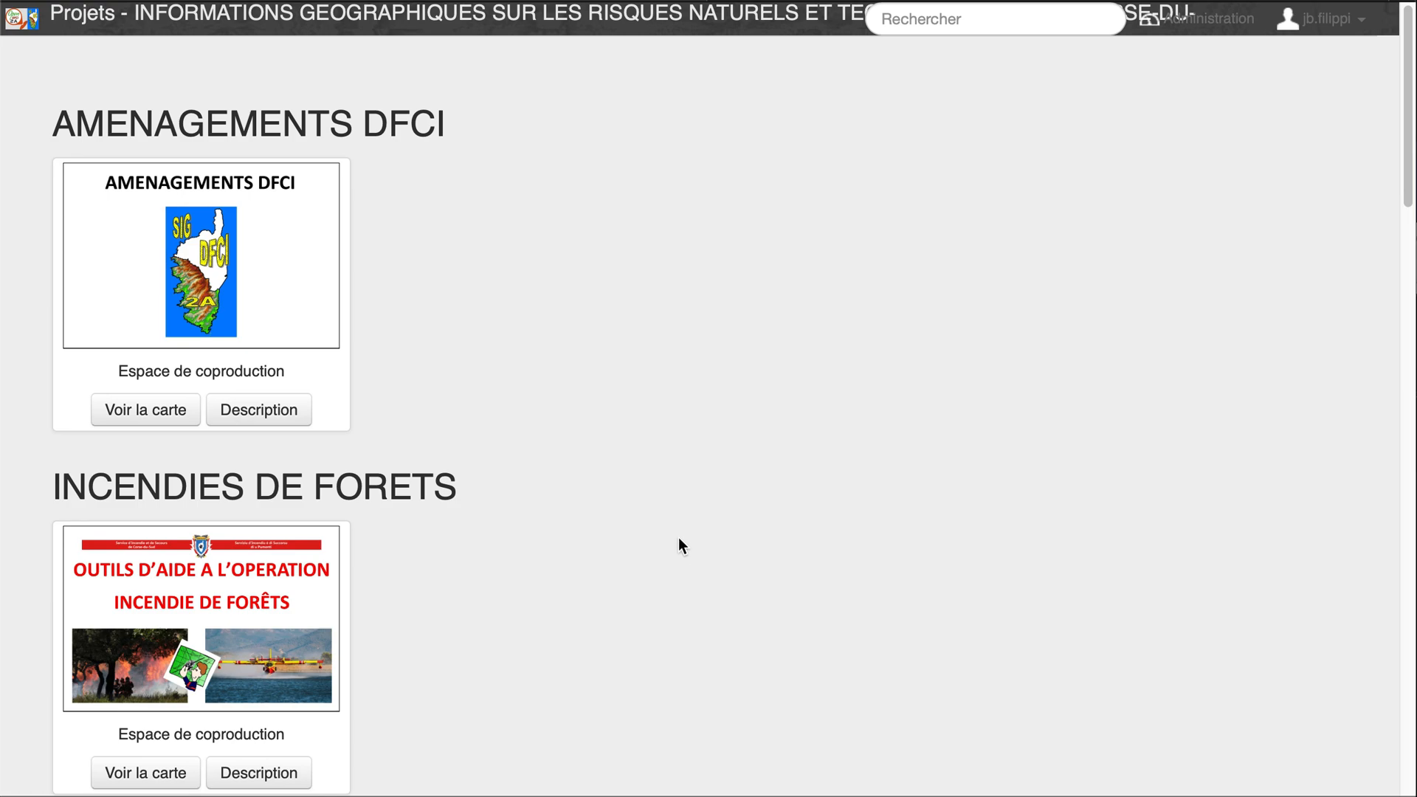
Open the INCENDIES DE FORETS project map and collapse the legend's layer groups from Réponse opérationnelle through Carroyage_DFCI
{"action": "mouse_move", "coordinate": [236, 577]}
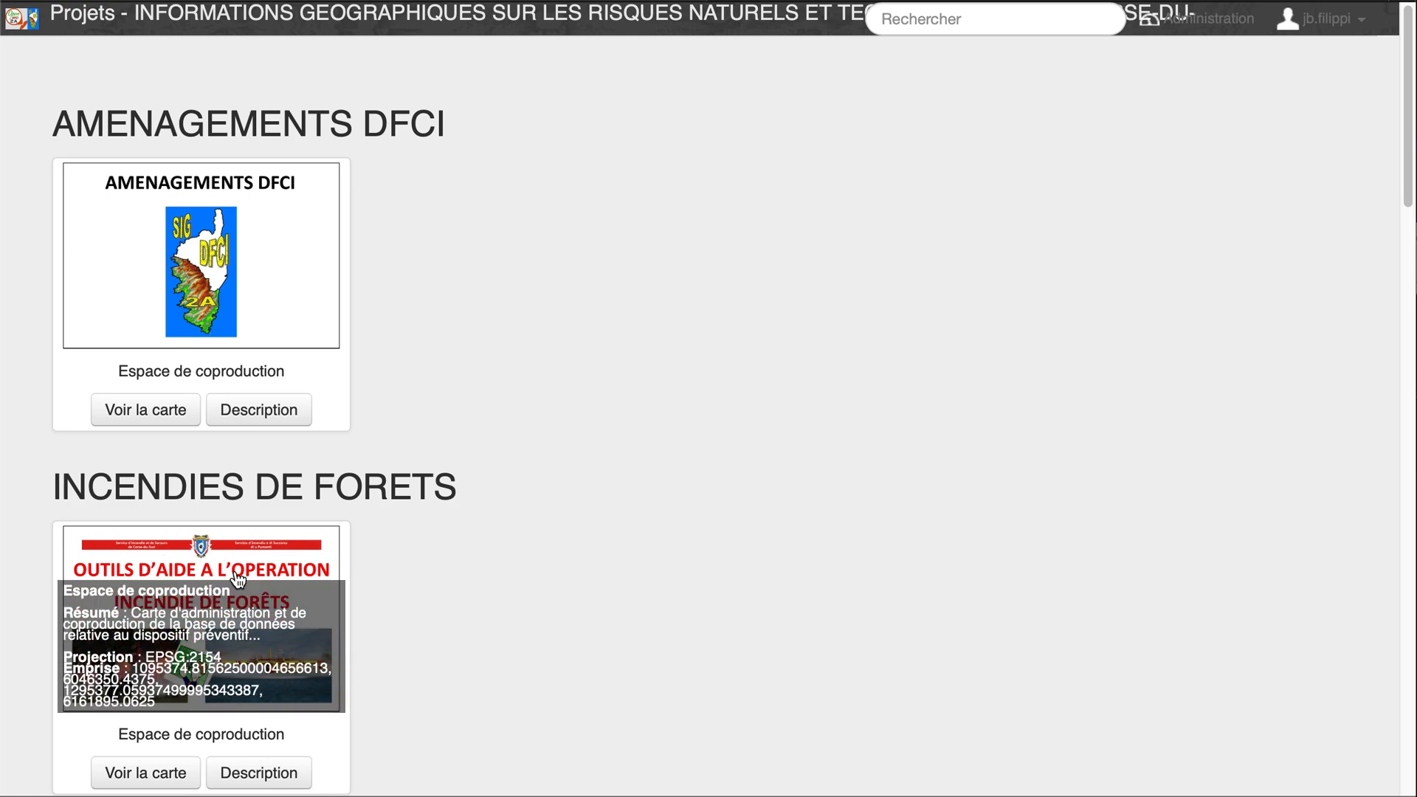
{"action": "left_click", "coordinate": [236, 573]}
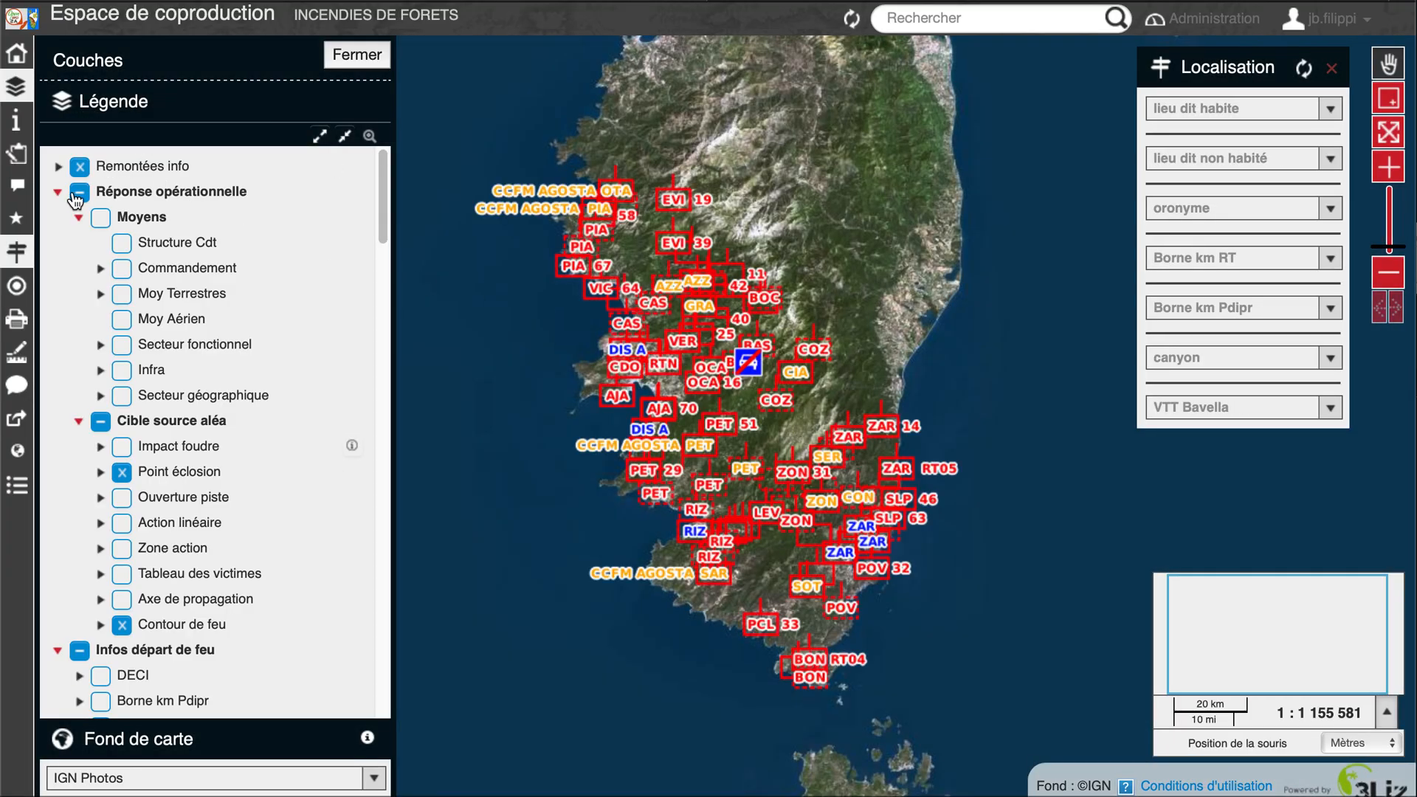
{"action": "left_click", "coordinate": [58, 194]}
{"action": "left_click", "coordinate": [58, 218]}
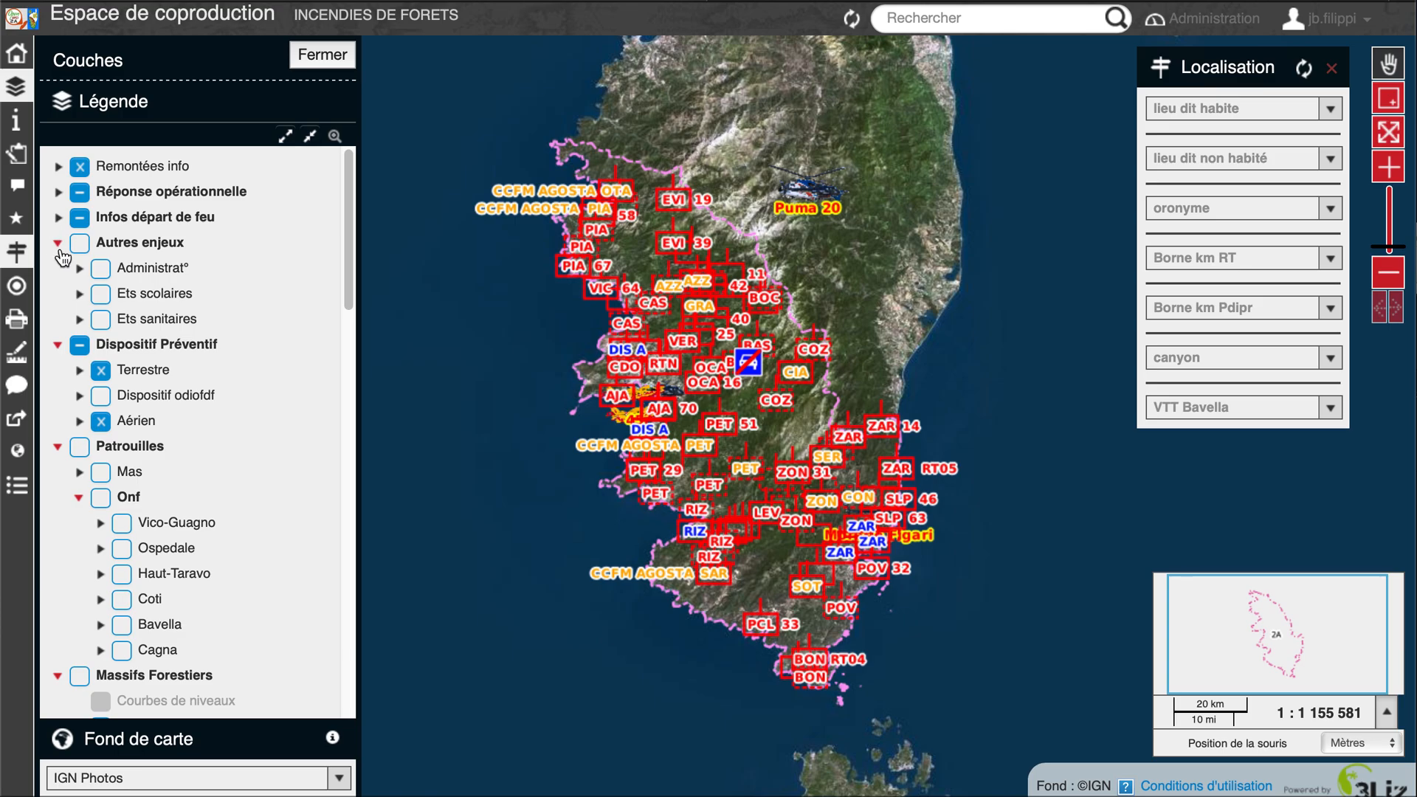
{"action": "left_click", "coordinate": [58, 243]}
{"action": "left_click", "coordinate": [58, 270]}
{"action": "left_click", "coordinate": [59, 295]}
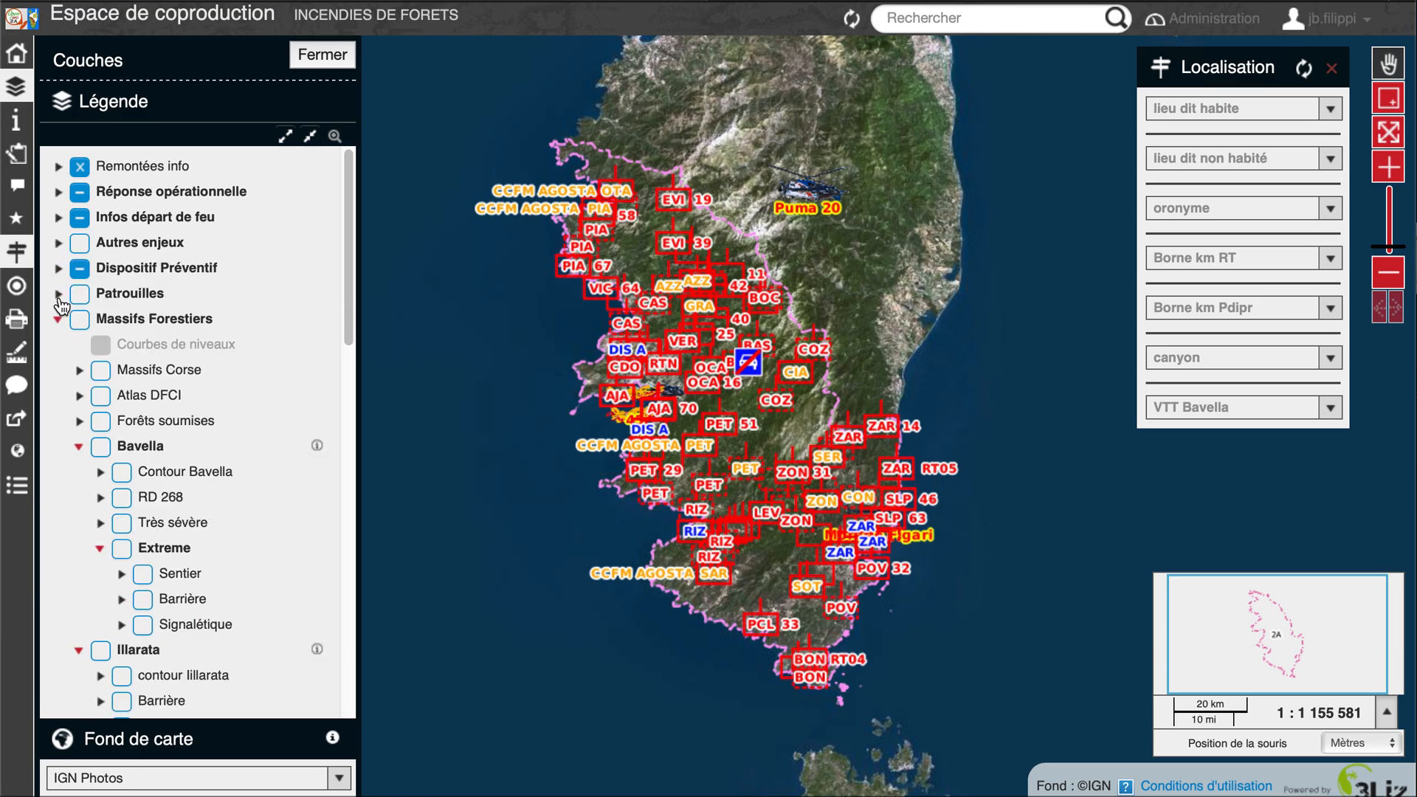
{"action": "left_click", "coordinate": [58, 321]}
{"action": "left_click", "coordinate": [58, 345]}
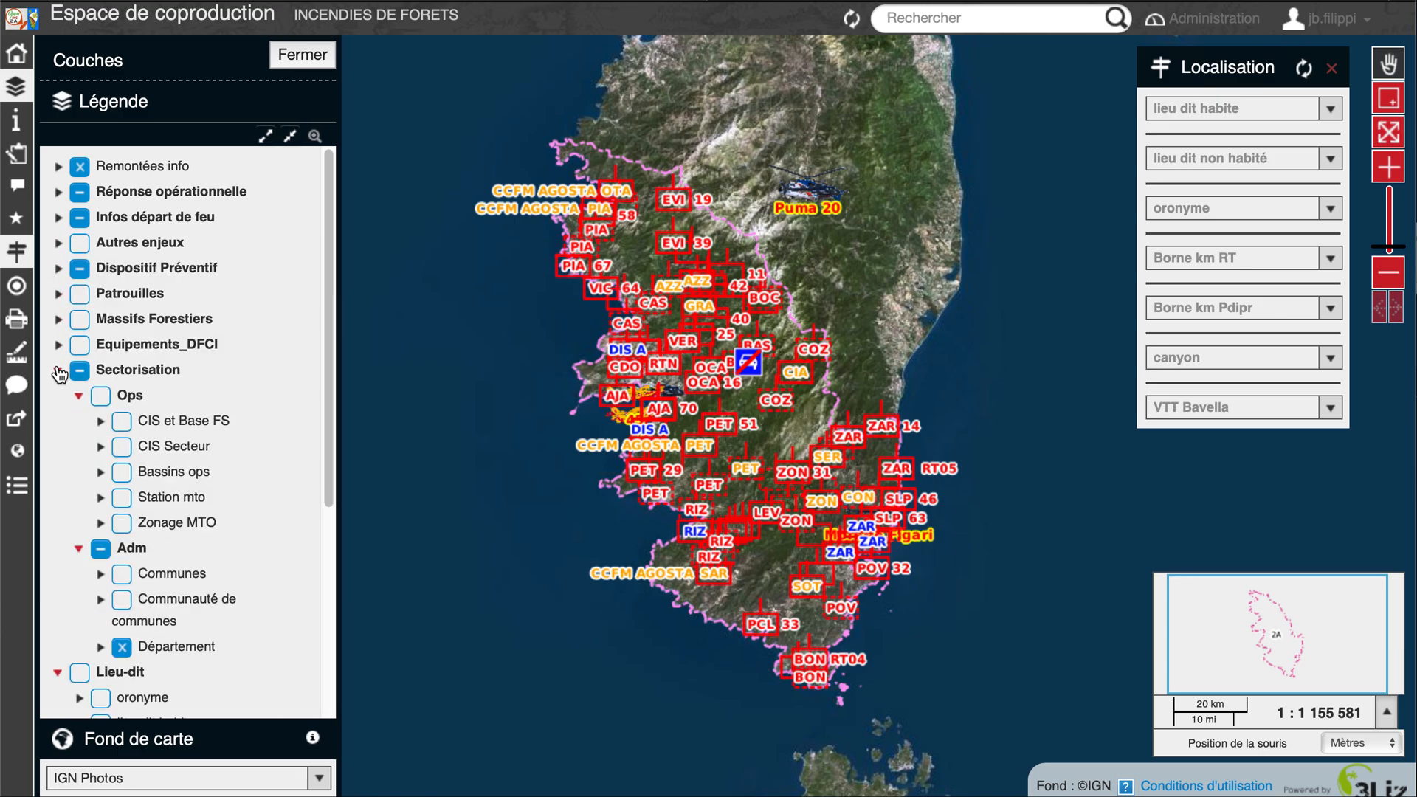
{"action": "left_click", "coordinate": [58, 371]}
{"action": "left_click", "coordinate": [58, 397]}
{"action": "left_click", "coordinate": [58, 420]}
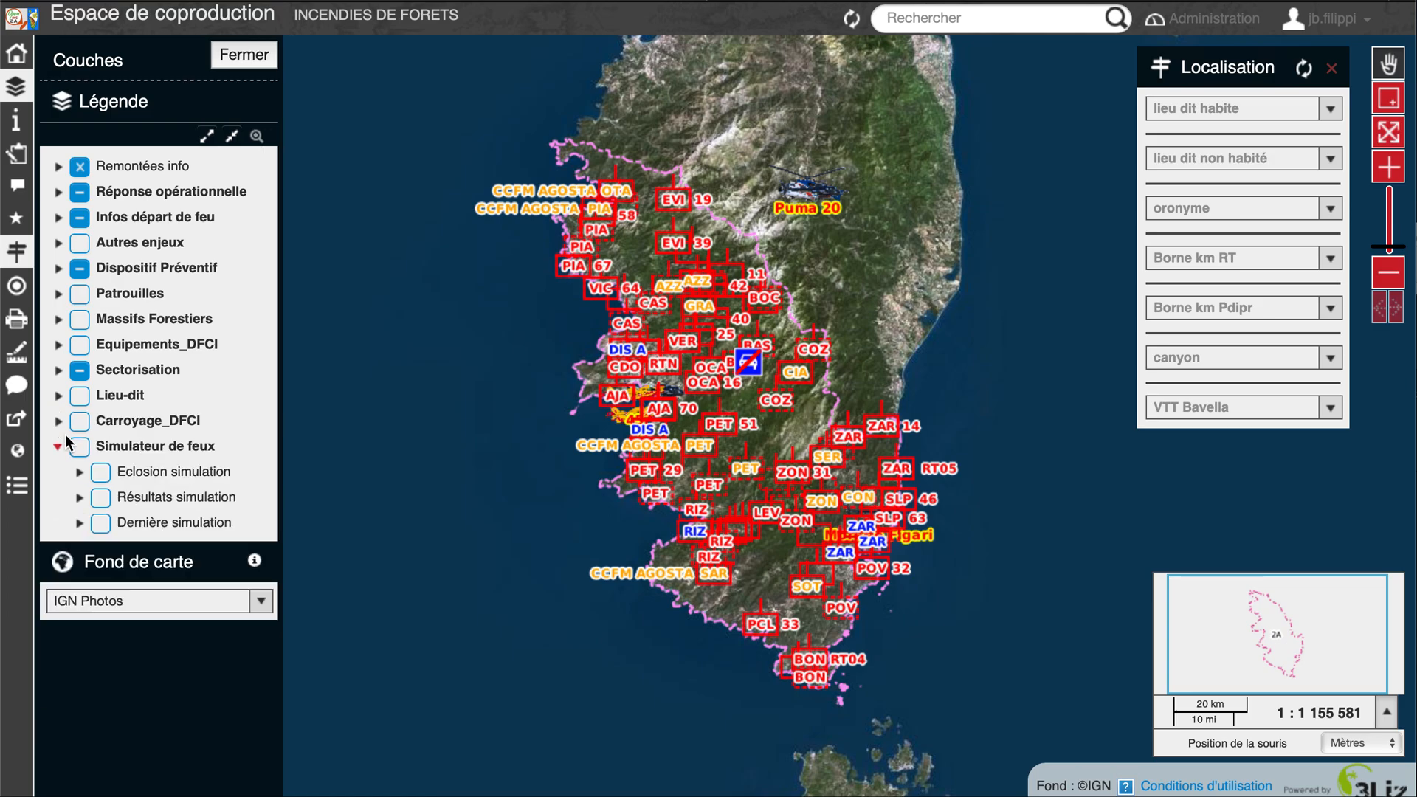
Hide the Sectorisation, Dispositif Préventif, Infos départ de feu, Réponse opérationnelle and Remontées info layers, and show the Simulateur de feux group
{"action": "left_click", "coordinate": [79, 369]}
{"action": "left_click", "coordinate": [80, 268]}
{"action": "left_click", "coordinate": [80, 217]}
{"action": "left_click", "coordinate": [80, 193]}
{"action": "left_click", "coordinate": [80, 166]}
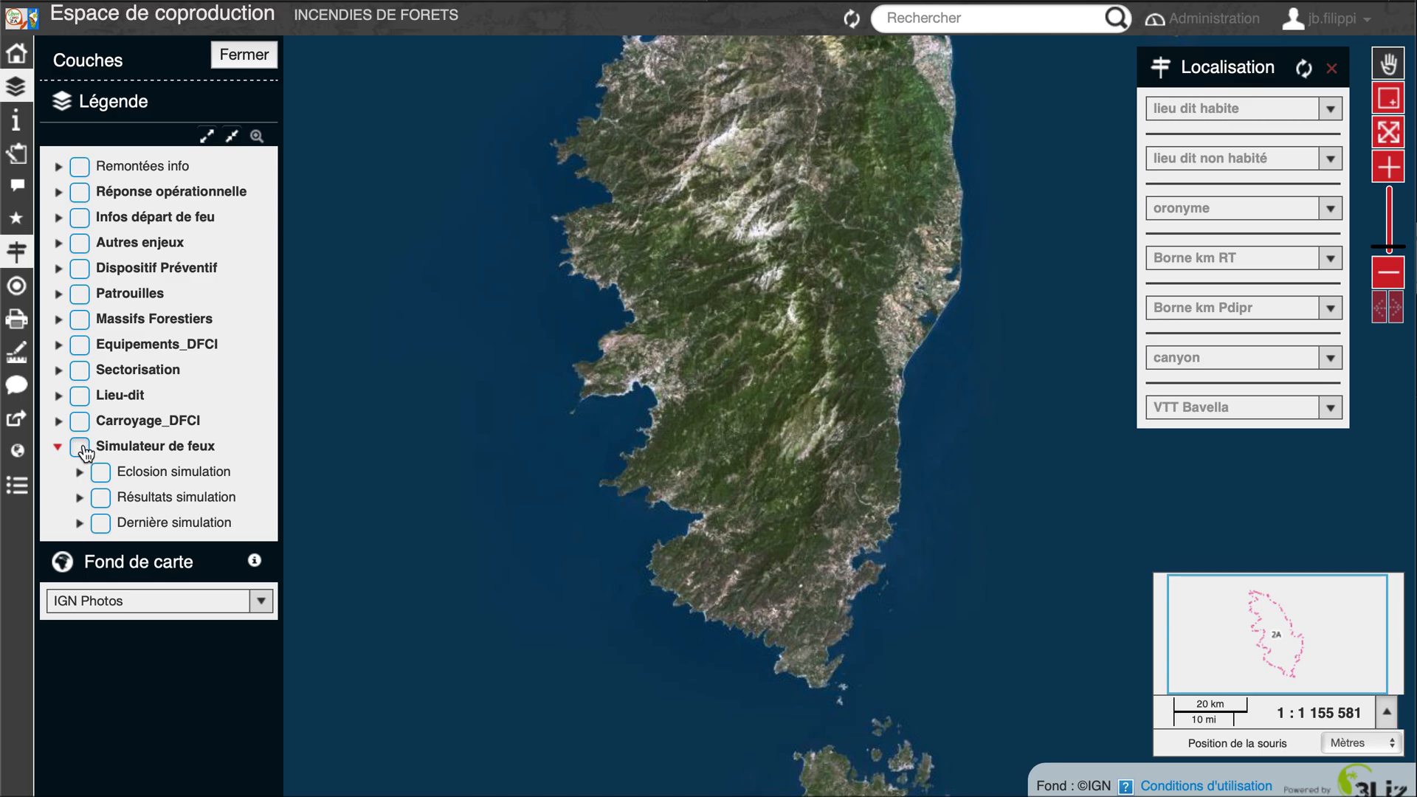
{"action": "left_click", "coordinate": [81, 447]}
Add an Eclosion simulation element and place its point south of the river, at about latitude 41.643 and longitude 8.991
{"action": "left_click", "coordinate": [19, 153]}
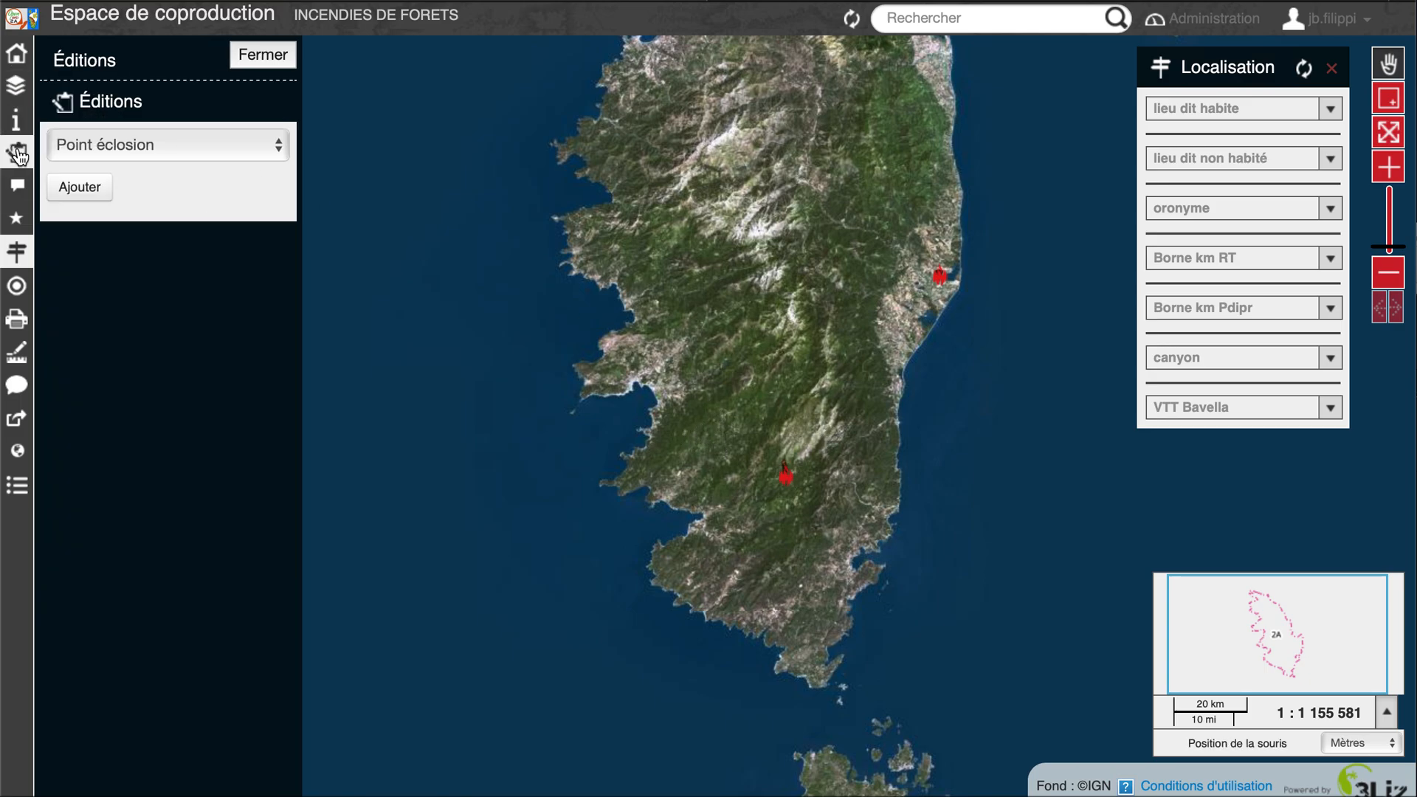
{"action": "left_click", "coordinate": [210, 147]}
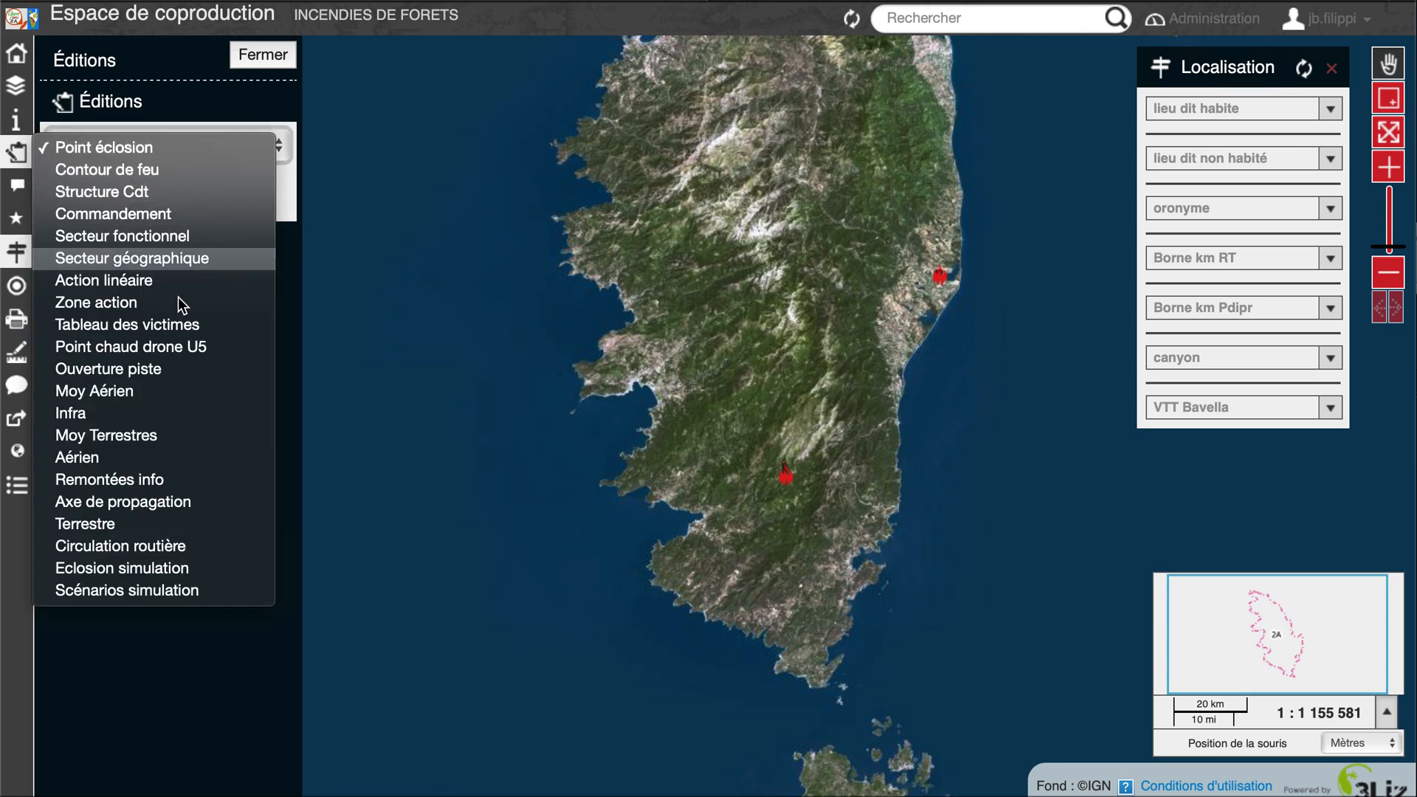
{"action": "left_click", "coordinate": [140, 573]}
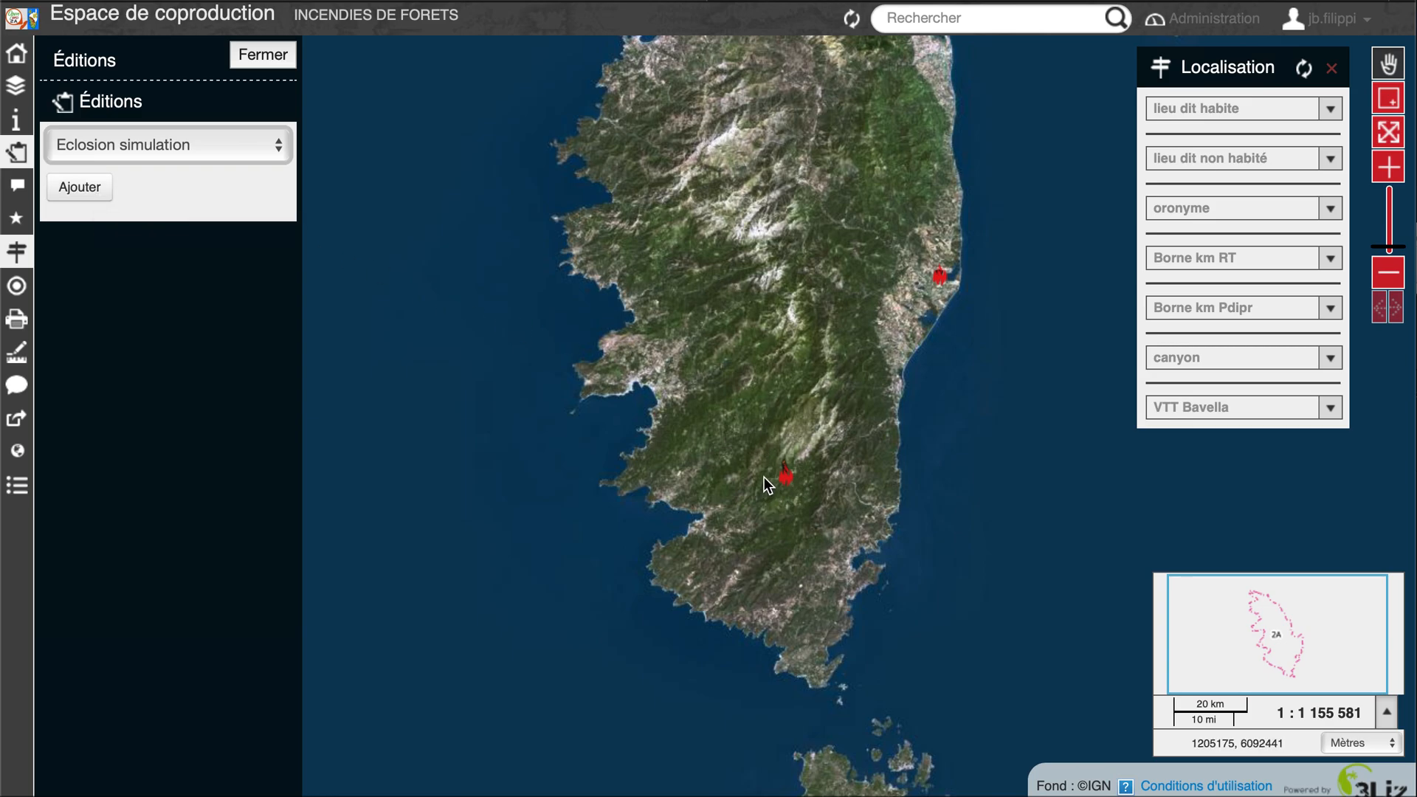
{"action": "scroll", "coordinate": [764, 477], "scroll_direction": "up", "scroll_amount": 3}
{"action": "left_click_drag", "start_coordinate": [776, 478], "coordinate": [773, 199]}
{"action": "left_click_drag", "start_coordinate": [696, 519], "coordinate": [762, 406]}
{"action": "scroll", "coordinate": [782, 436], "scroll_direction": "up", "scroll_amount": 3}
{"action": "left_click", "coordinate": [79, 190]}
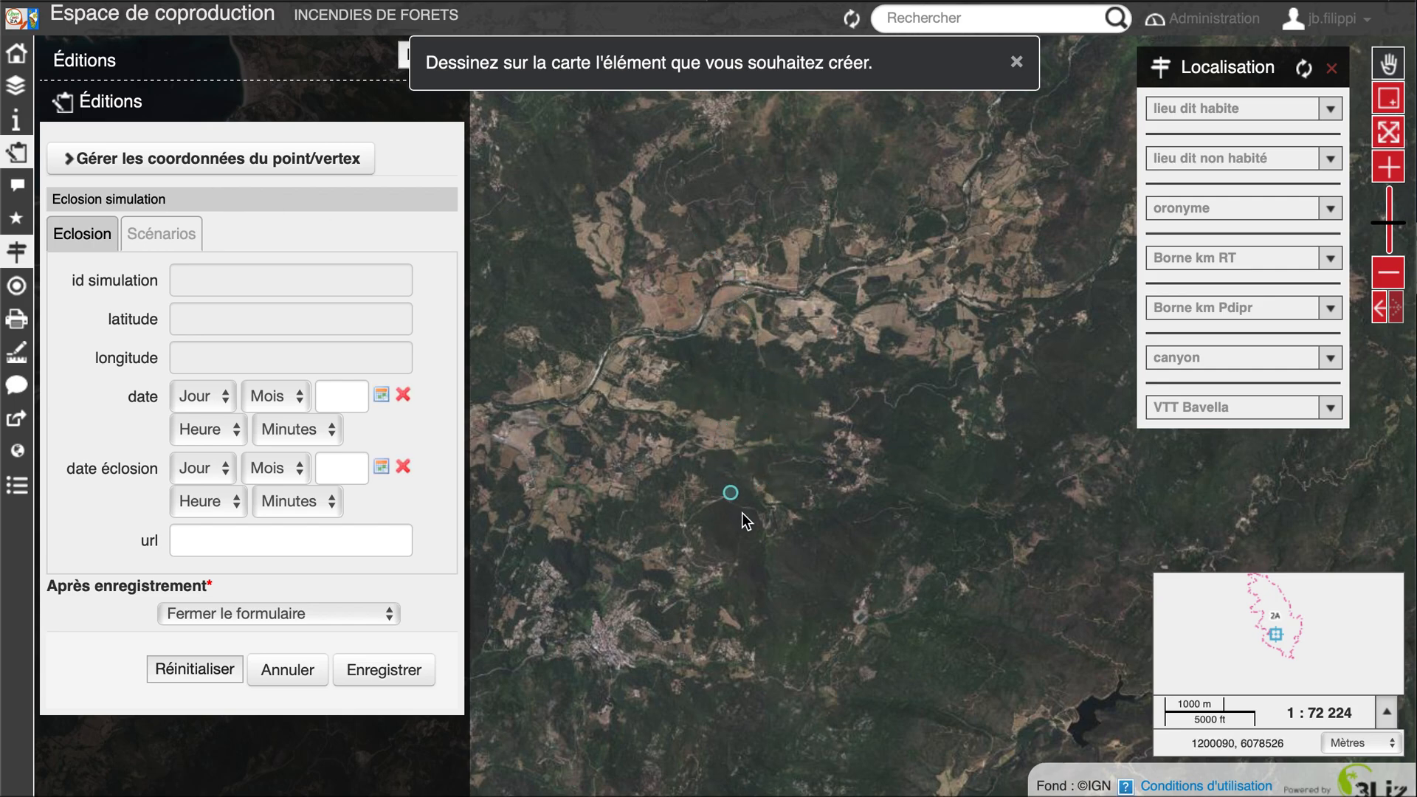
{"action": "left_click", "coordinate": [718, 442]}
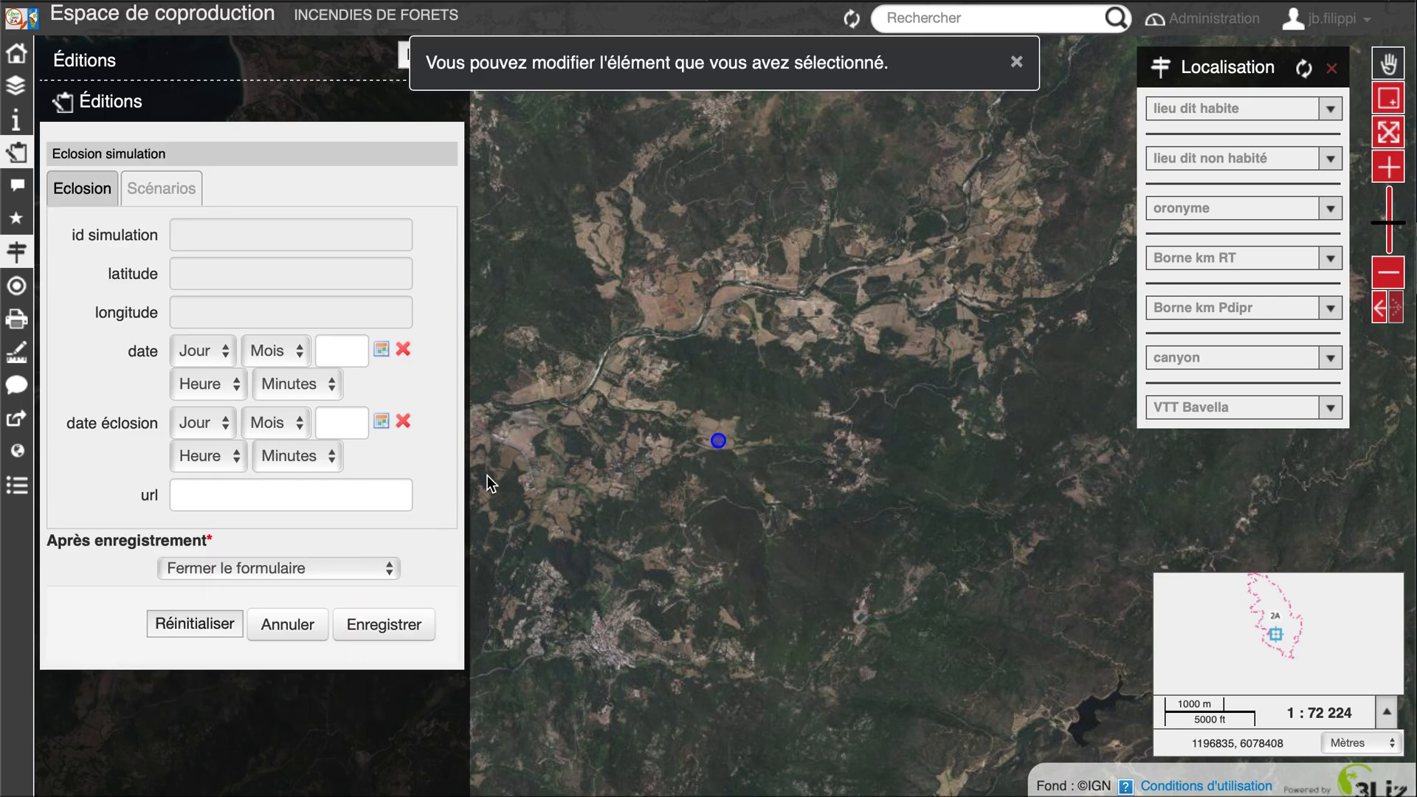
Set the ignition form to Réouvrir le formulaire after saving and save the ignition point
{"action": "left_click", "coordinate": [303, 567]}
{"action": "left_click", "coordinate": [260, 615]}
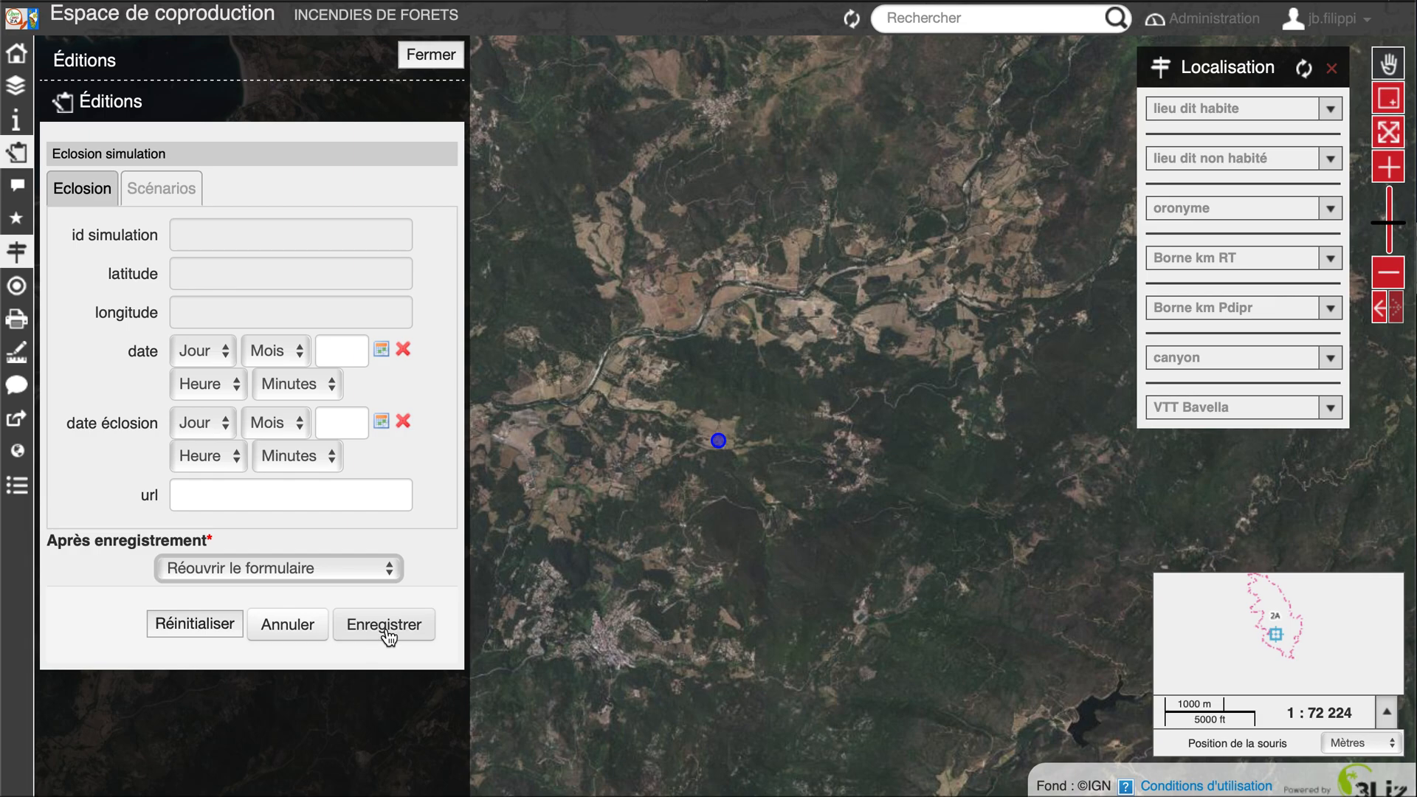
{"action": "left_click", "coordinate": [384, 626]}
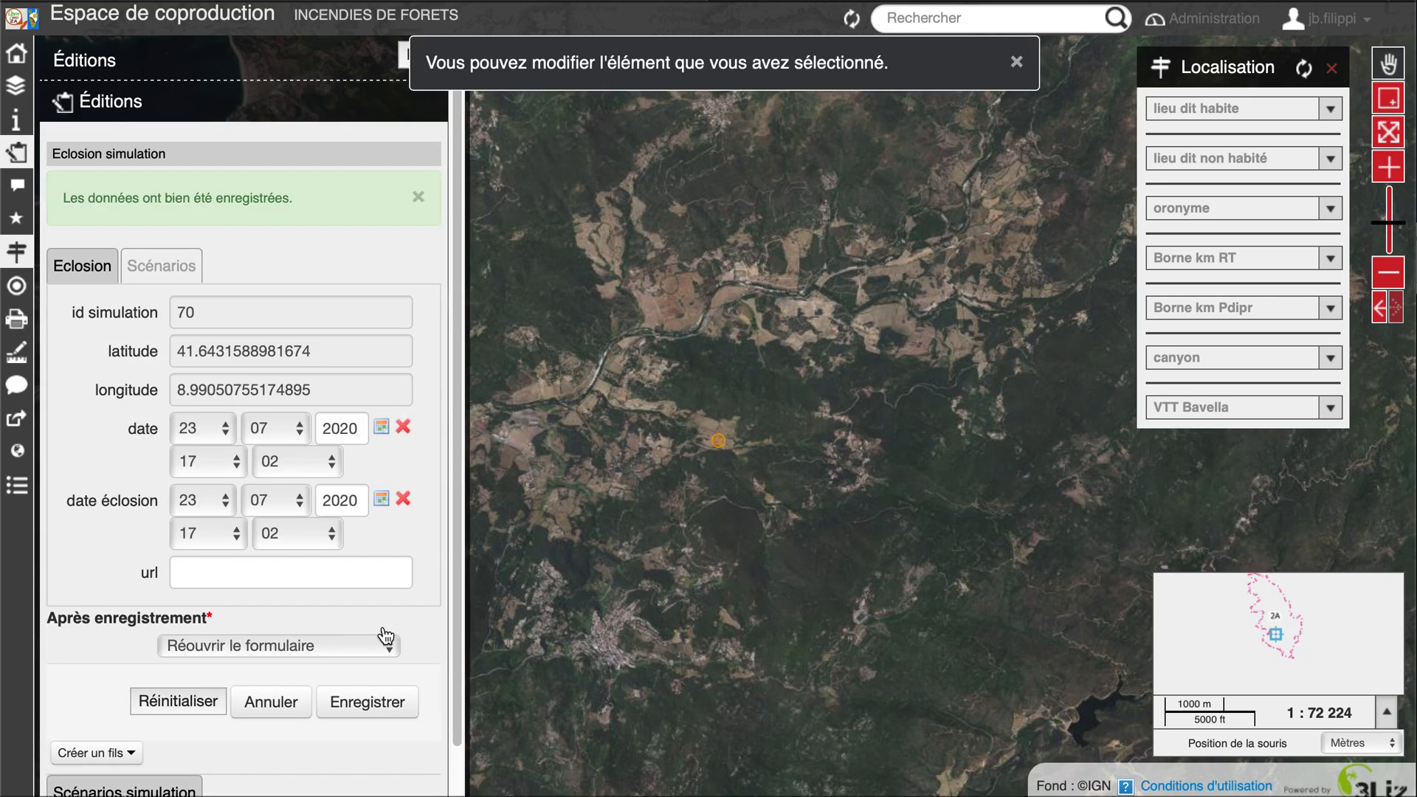
Create a child simulation scenario for the ignition with a 2 h duration, 270° wind direction and 50 km/h wind speed
{"action": "scroll", "coordinate": [386, 636], "scroll_direction": "down", "scroll_amount": 1}
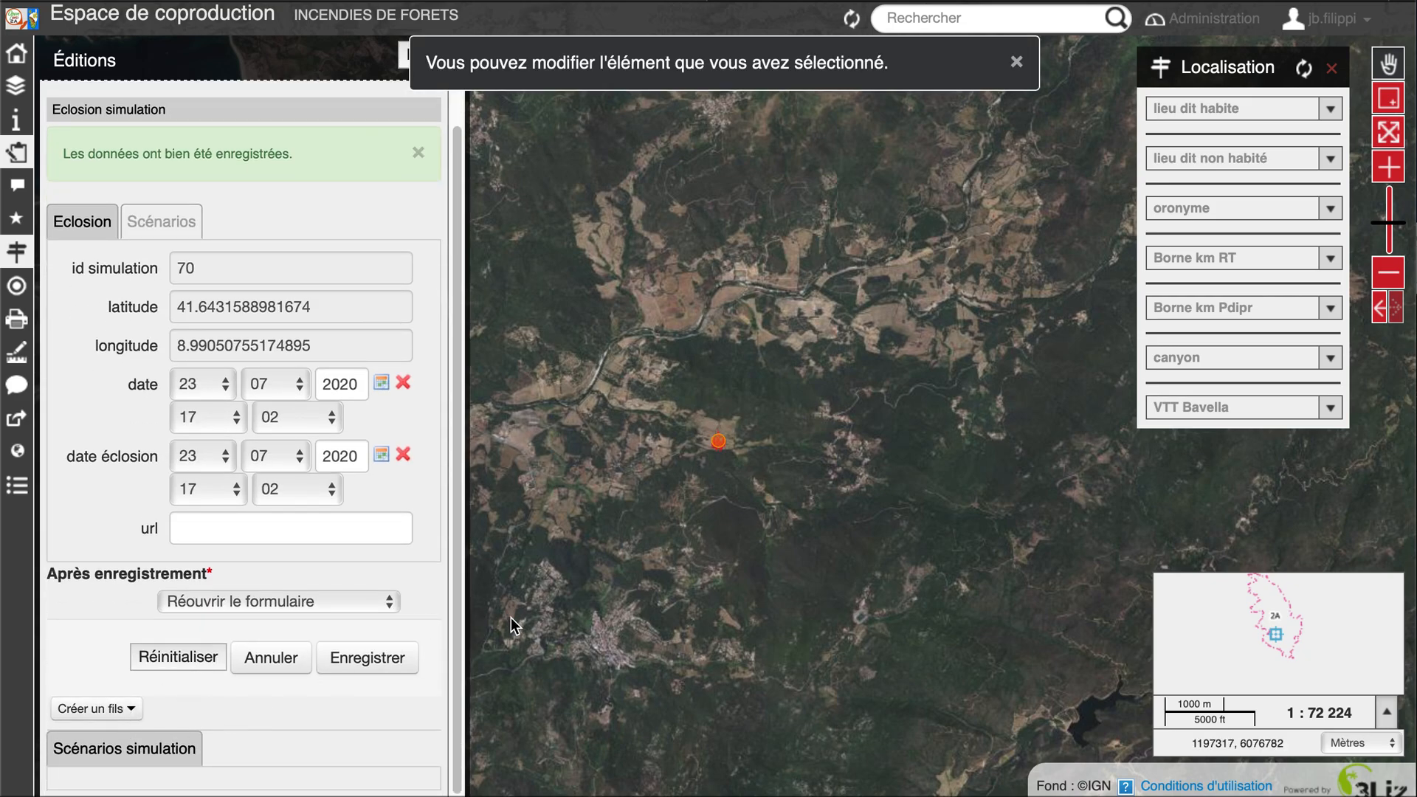
{"action": "left_click", "coordinate": [95, 709]}
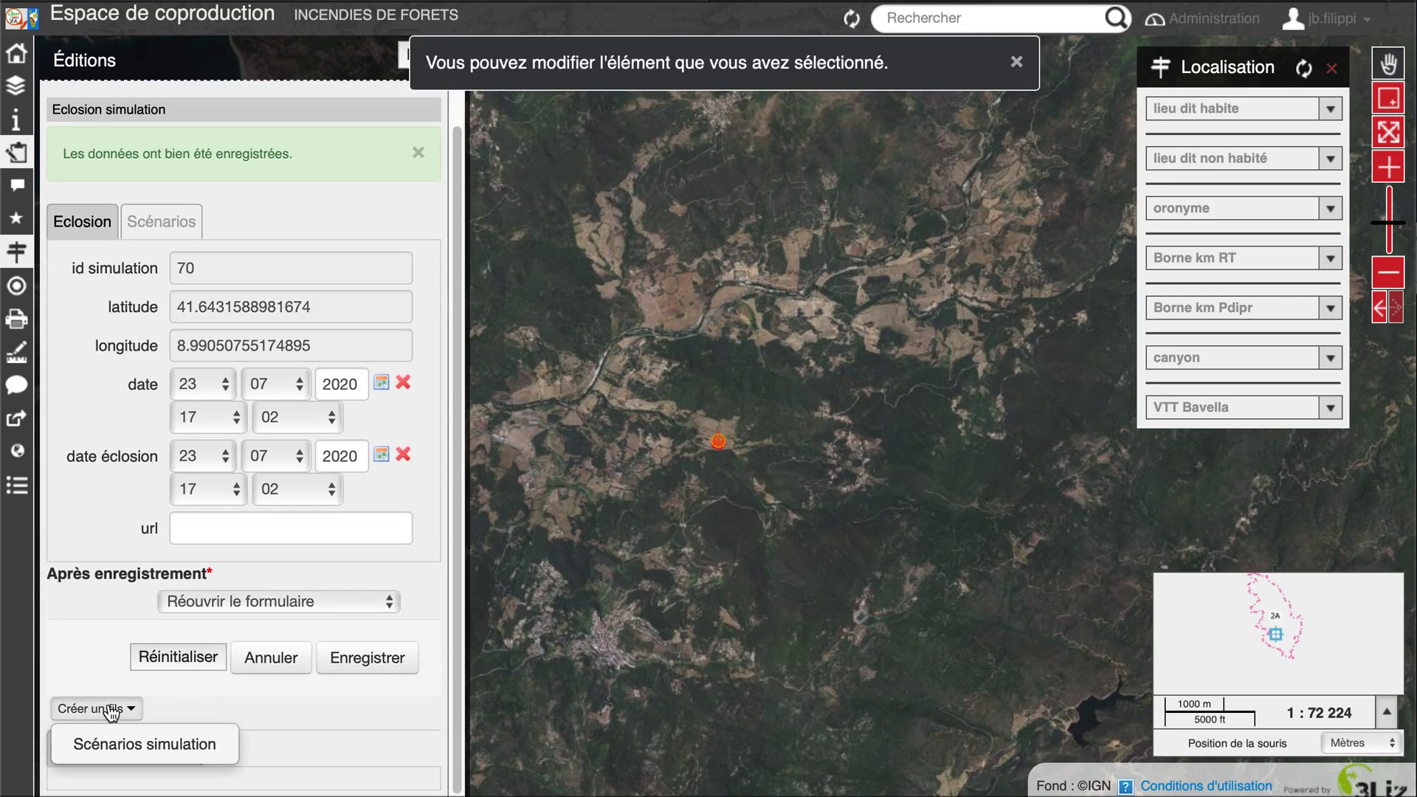
{"action": "left_click", "coordinate": [158, 745]}
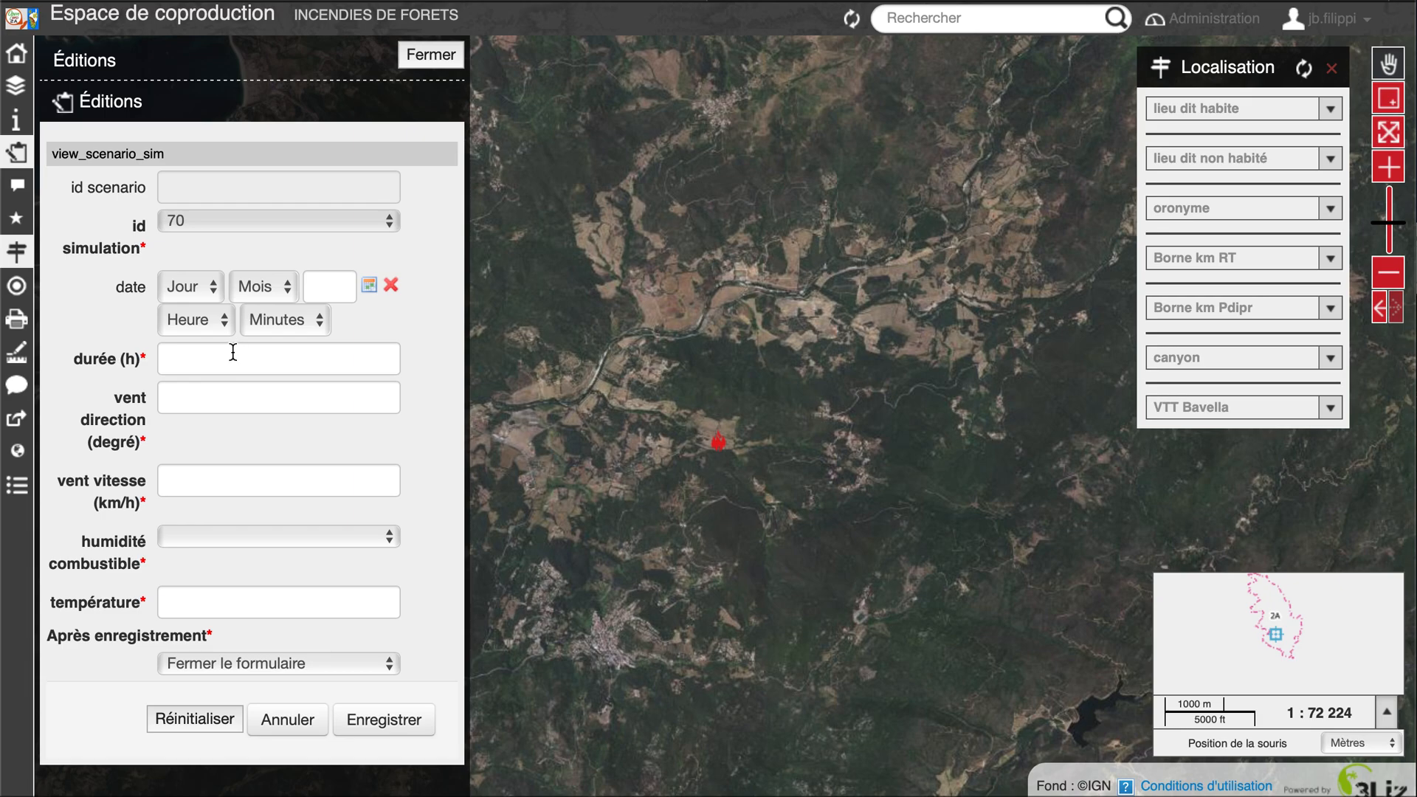
{"action": "left_click", "coordinate": [274, 361]}
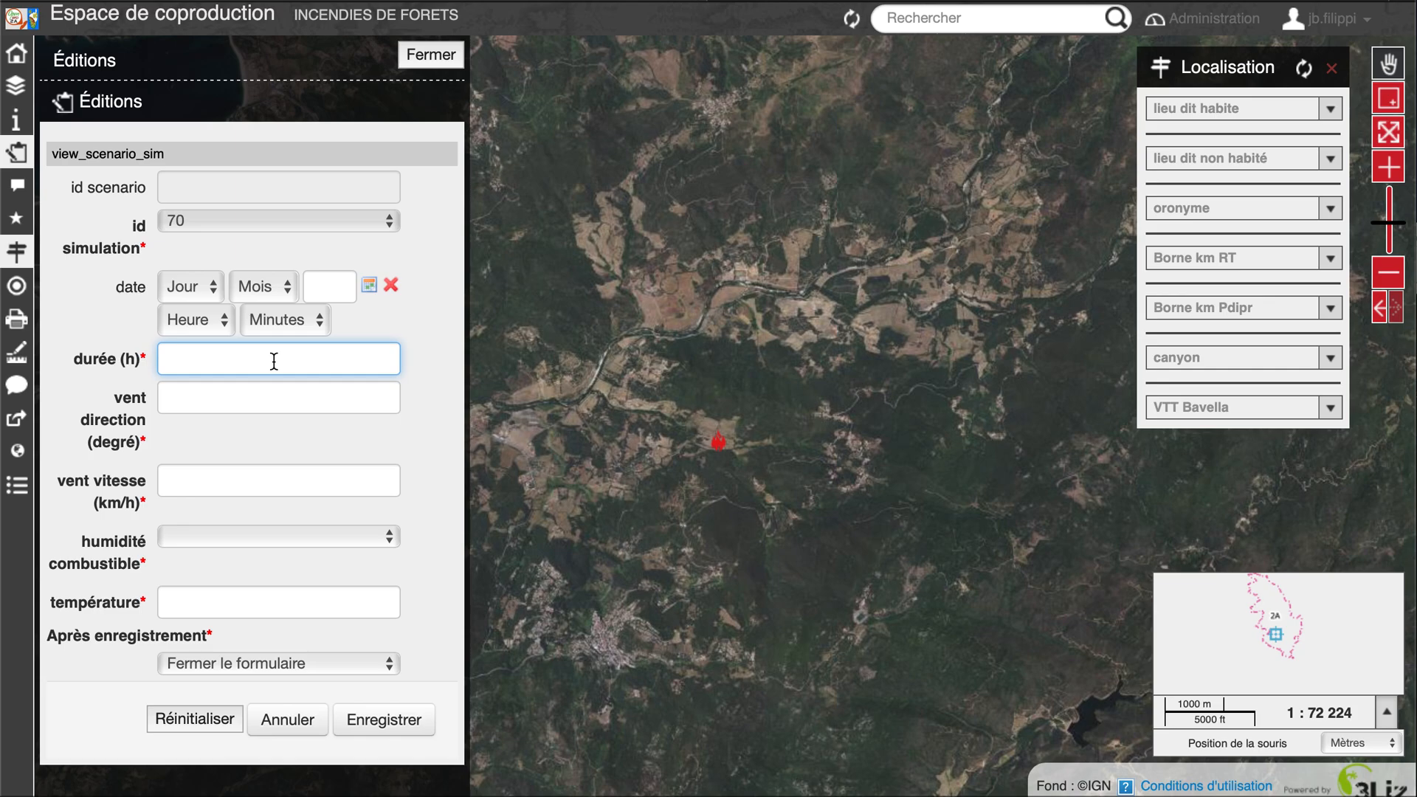
{"action": "type", "text": "2"}
{"action": "left_click", "coordinate": [280, 404]}
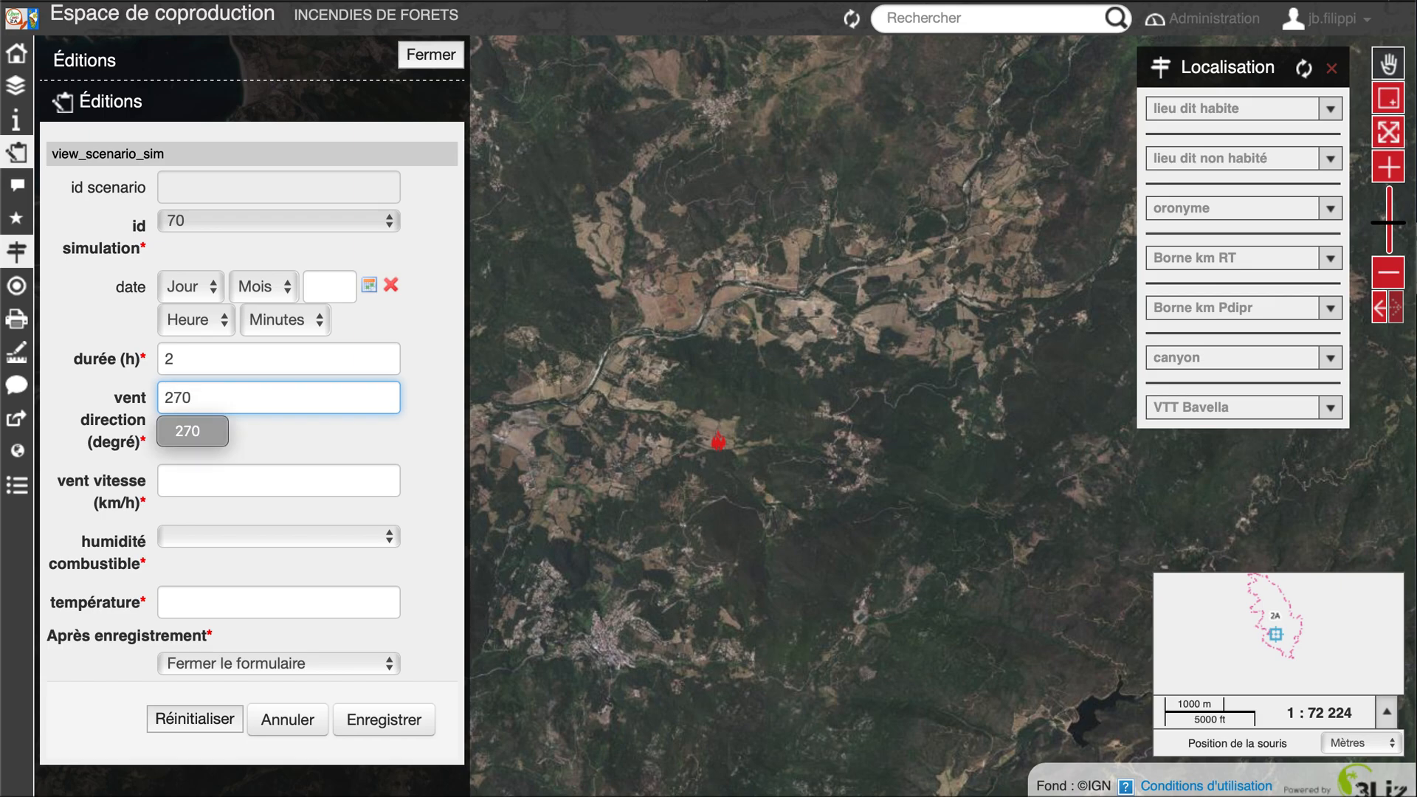
{"action": "left_click", "coordinate": [303, 477]}
{"action": "type", "text": "50"}
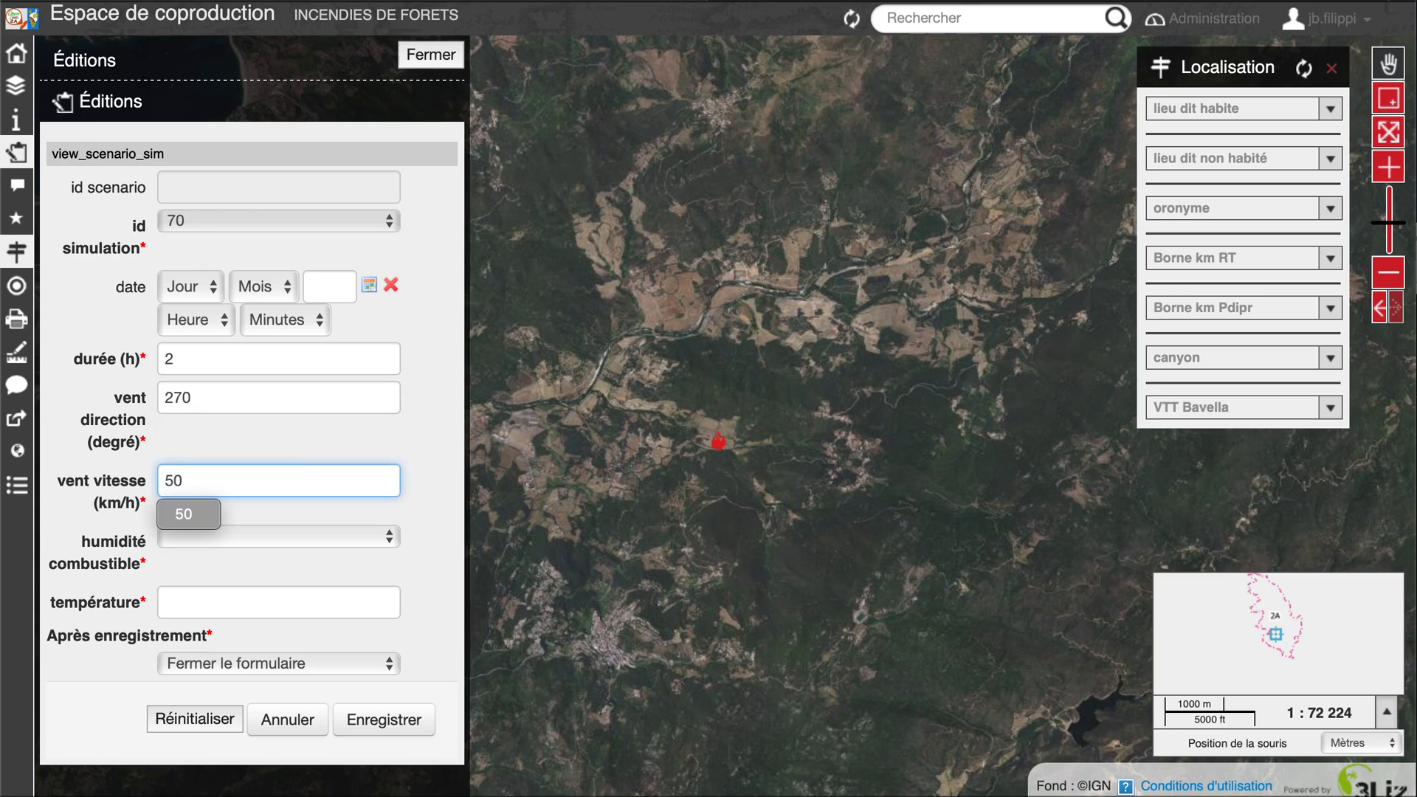
Set the scenario's fuel humidity to 15 and temperature to 35, and save the scenario
{"action": "left_click", "coordinate": [315, 540]}
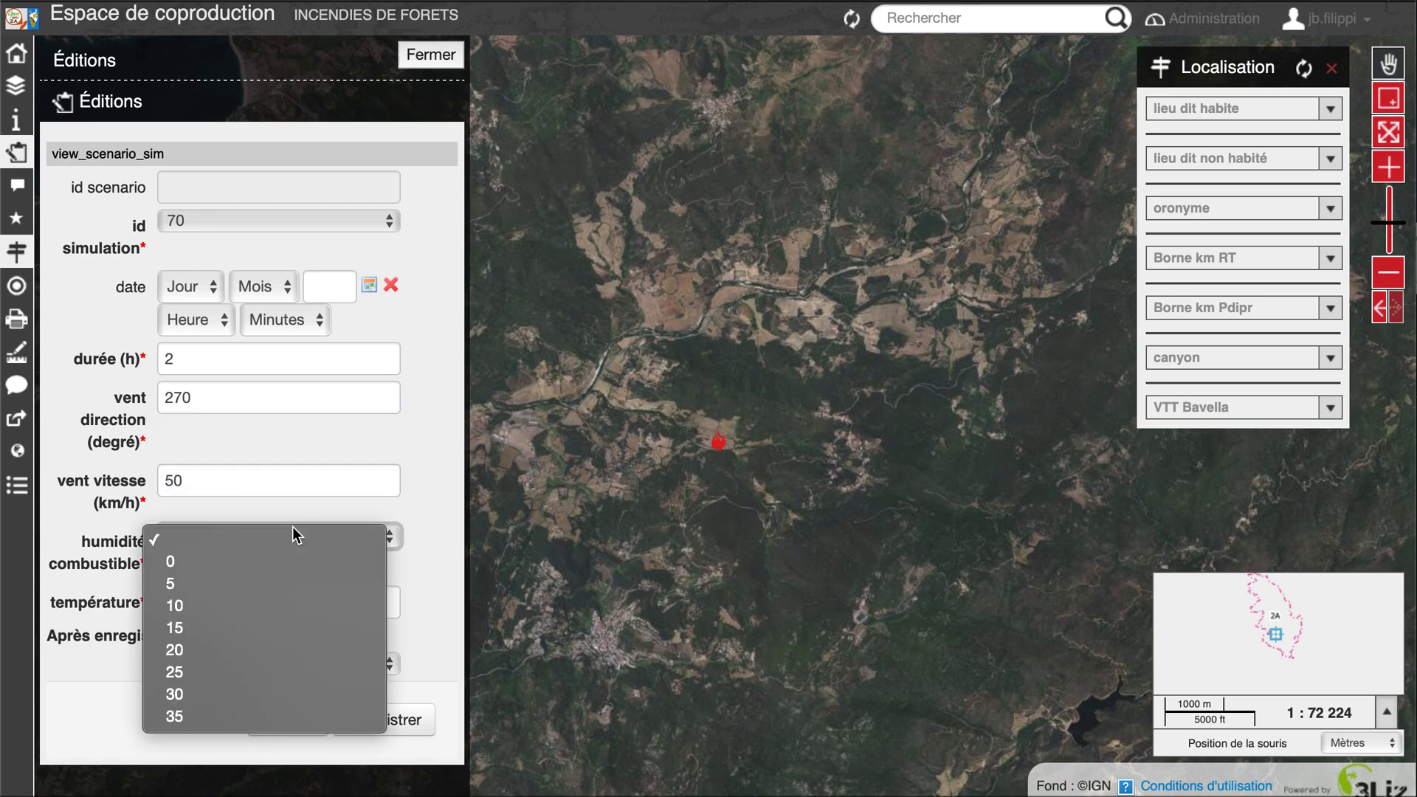
{"action": "left_click", "coordinate": [239, 625]}
{"action": "left_click", "coordinate": [274, 598]}
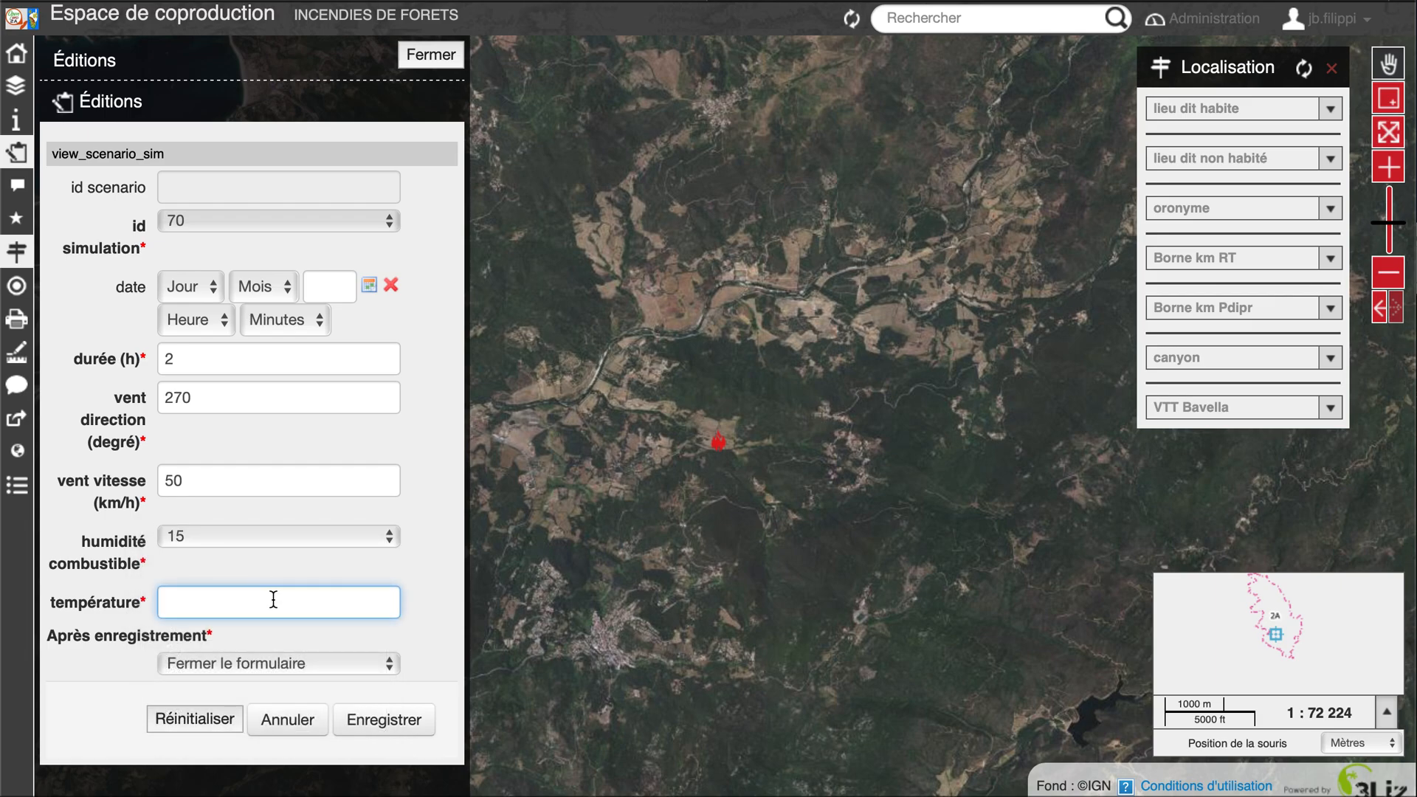
{"action": "type", "text": "35"}
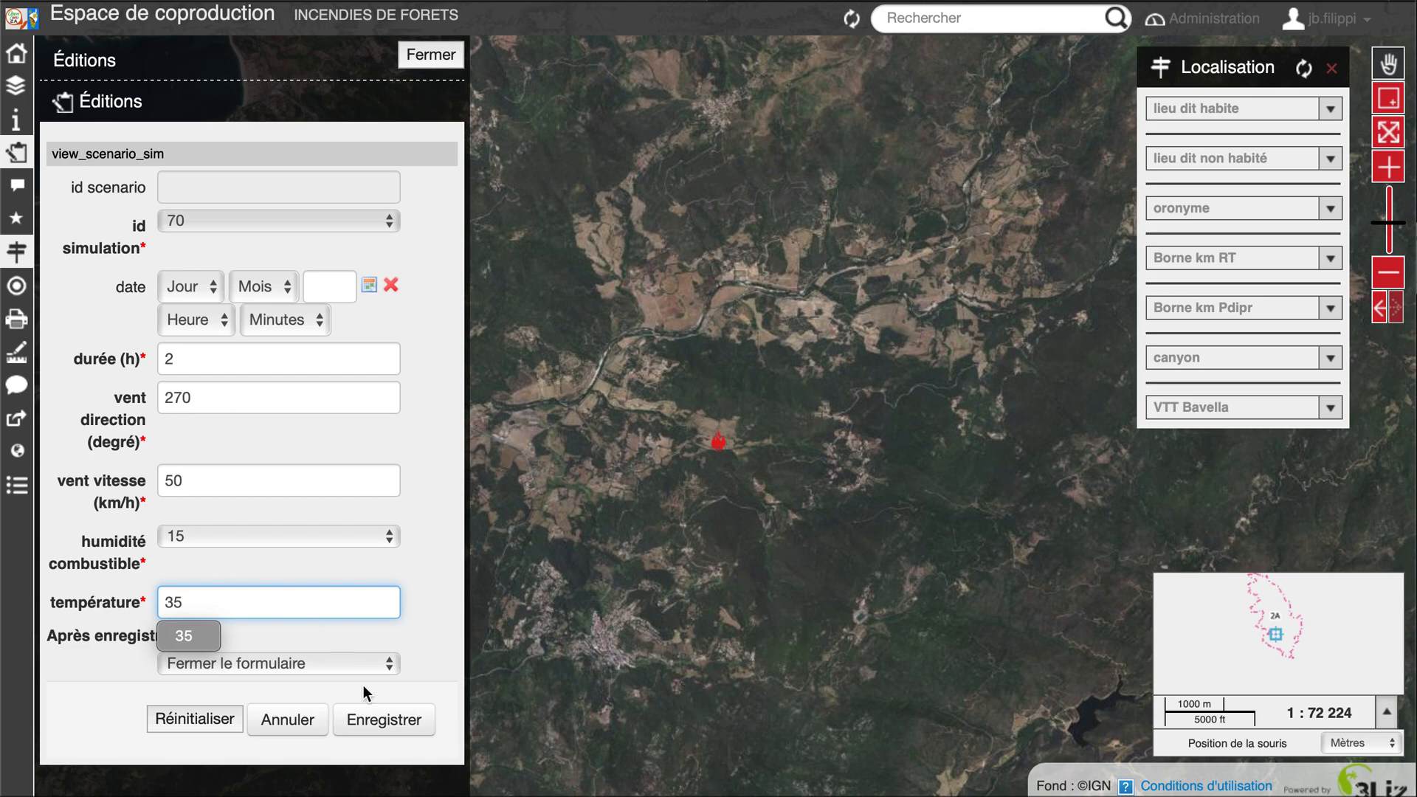
{"action": "left_click", "coordinate": [393, 719]}
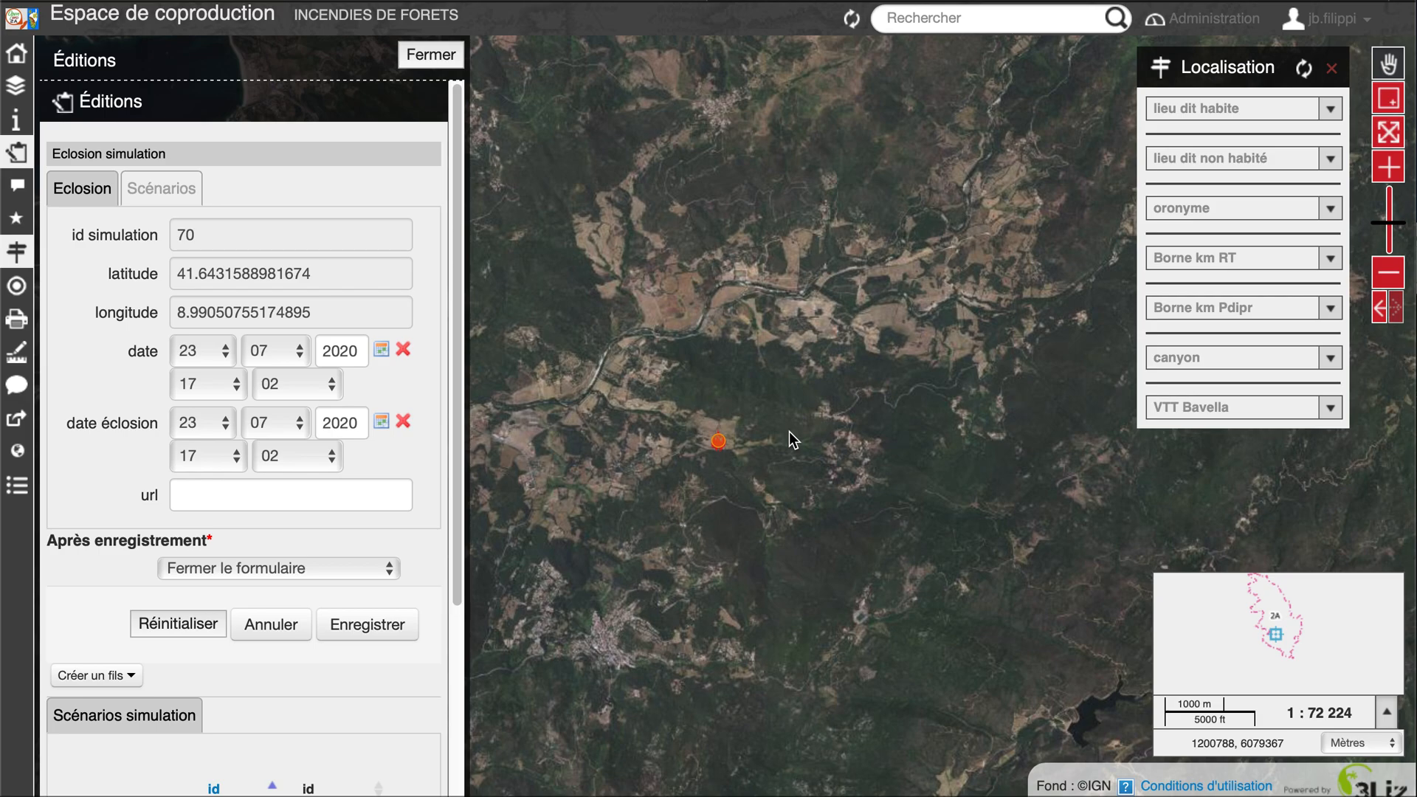
Create a second simulation scenario for the same ignition with a 3 h duration, 180° wind direction and 80 km/h wind speed
{"action": "scroll", "coordinate": [790, 430], "scroll_direction": "down", "scroll_amount": 1}
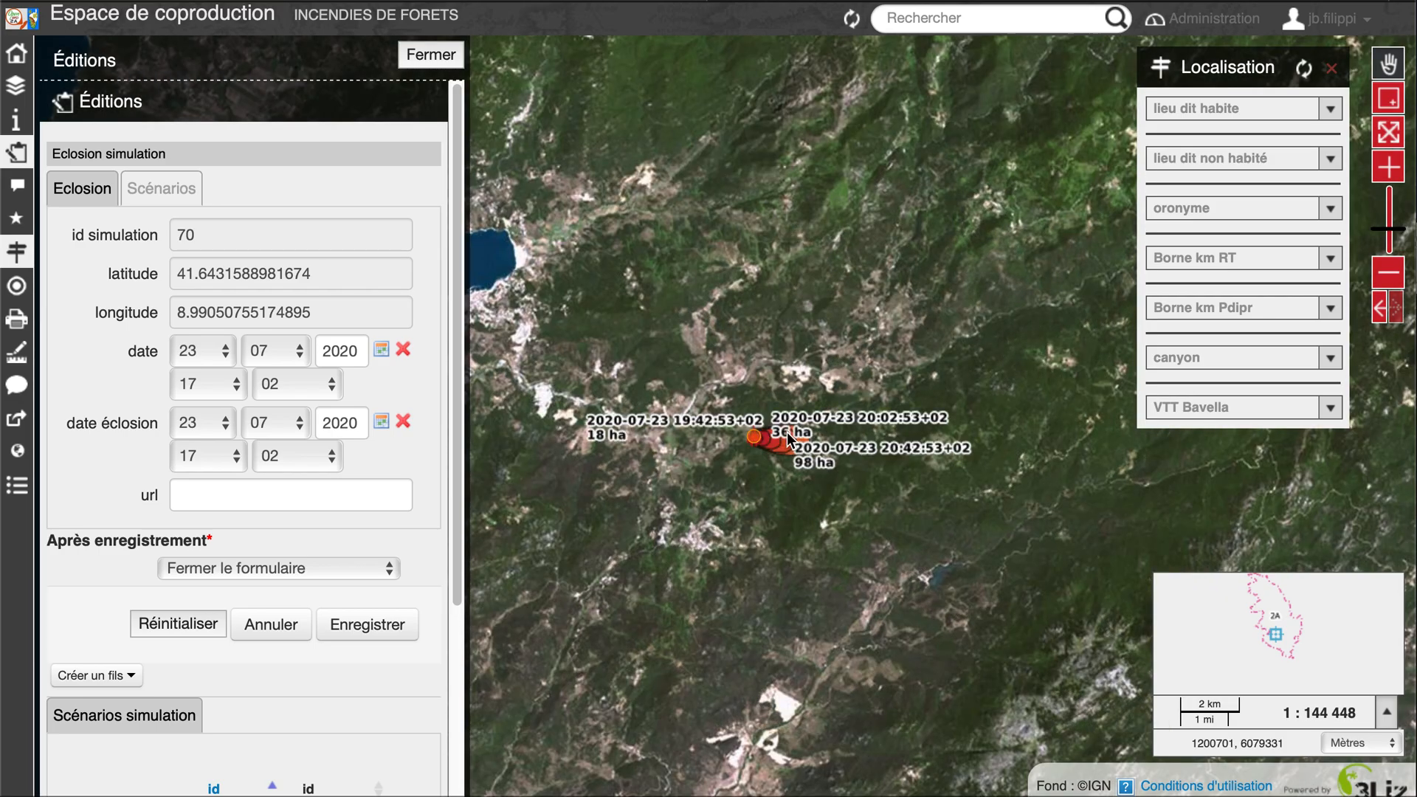
{"action": "scroll", "coordinate": [786, 431], "scroll_direction": "up", "scroll_amount": 1}
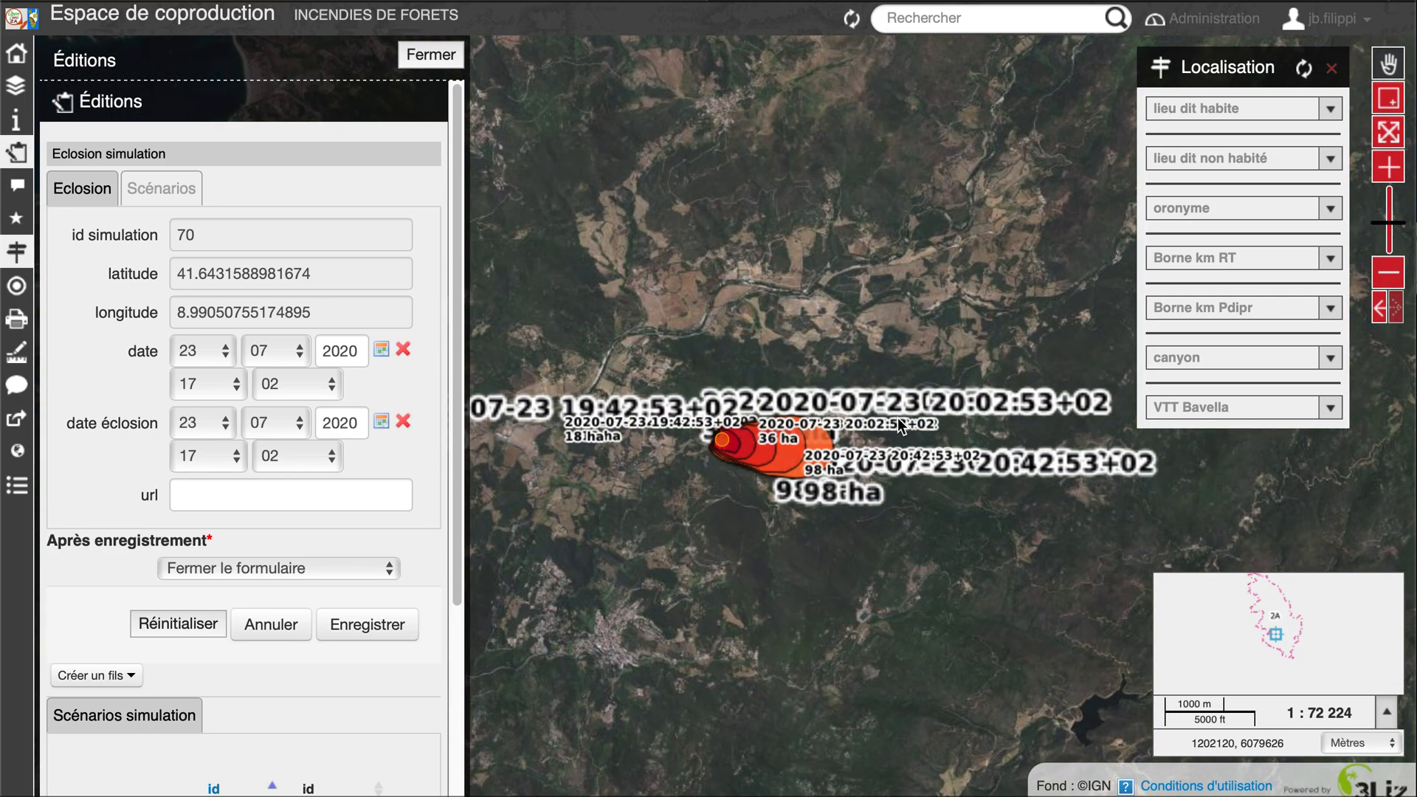
{"action": "scroll", "coordinate": [902, 353], "scroll_direction": "up", "scroll_amount": 1}
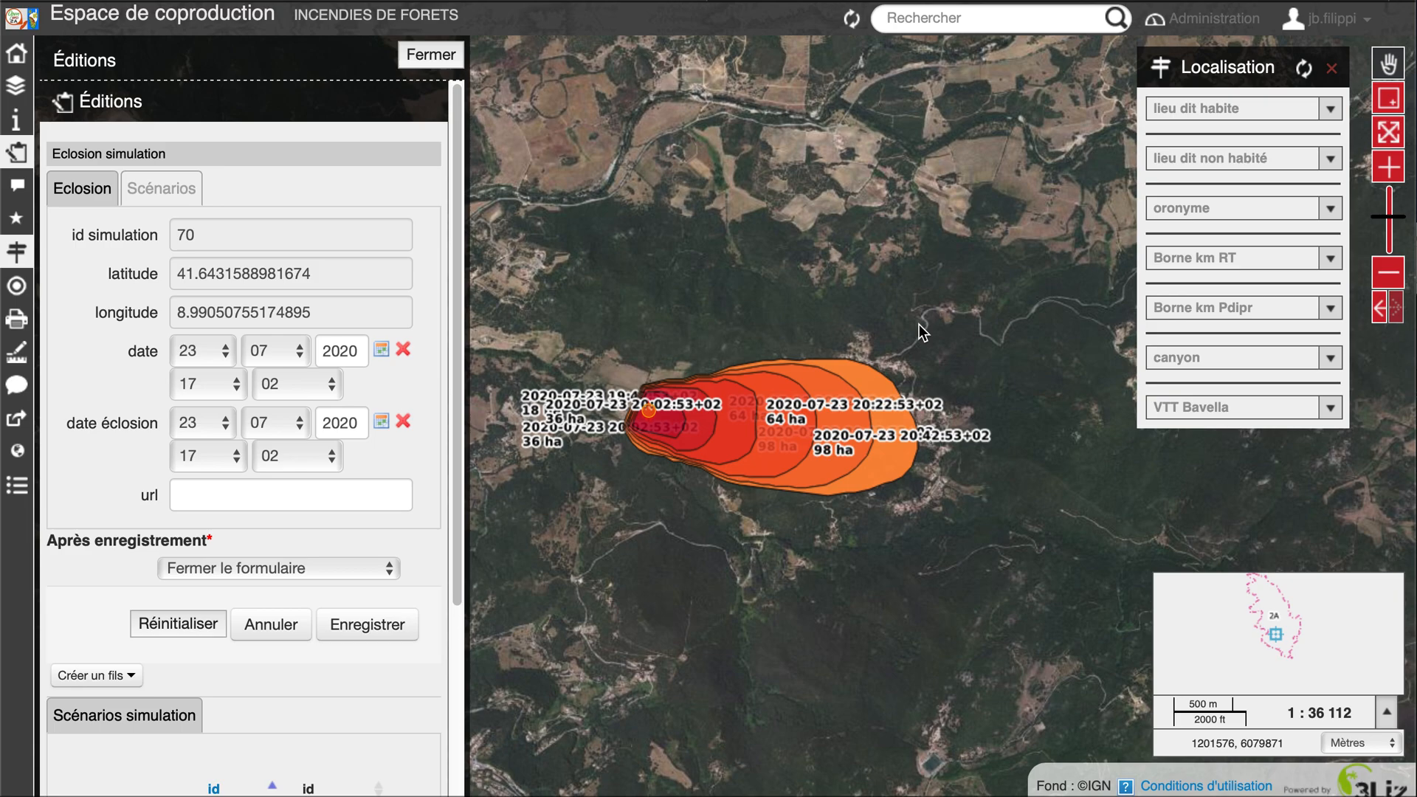
{"action": "left_click", "coordinate": [117, 683]}
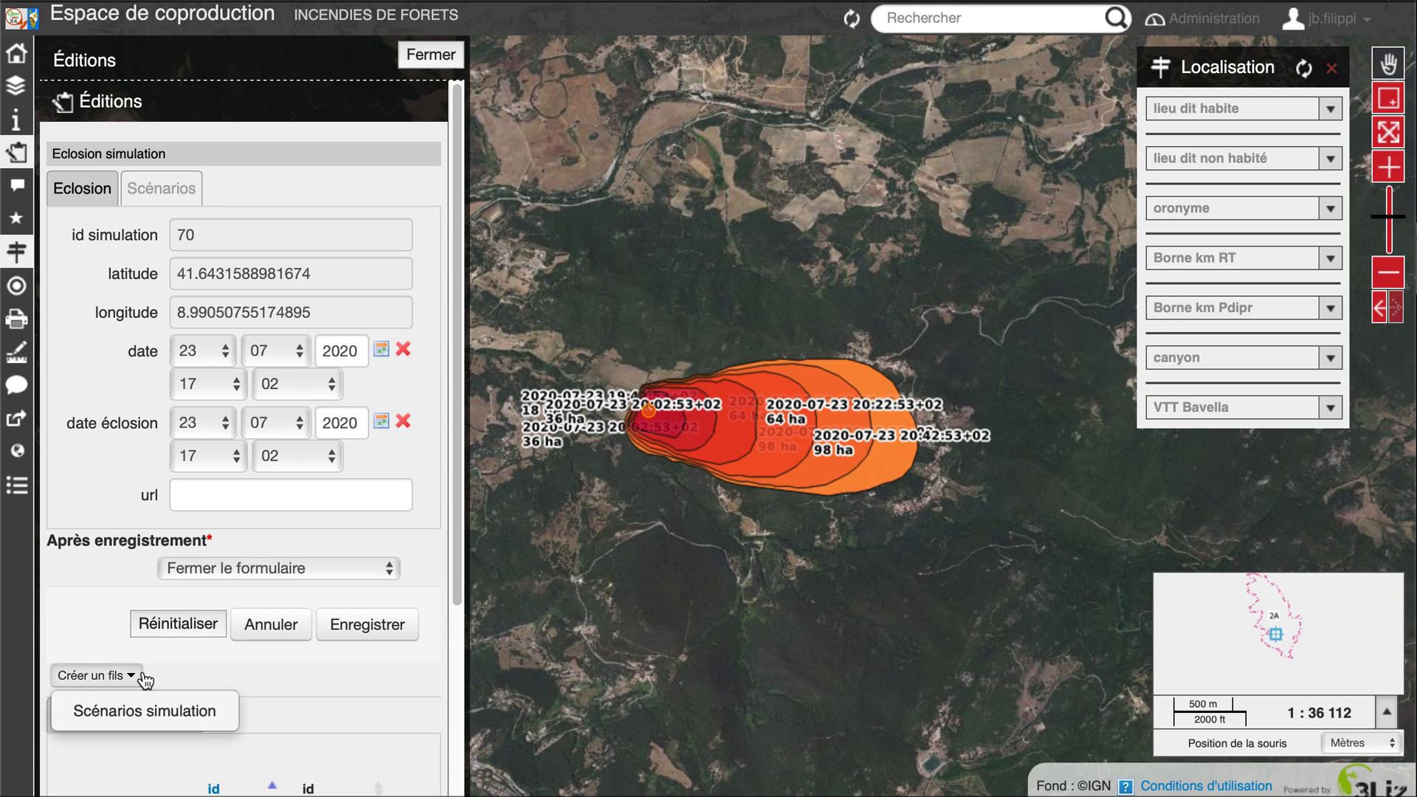
{"action": "left_click", "coordinate": [166, 721]}
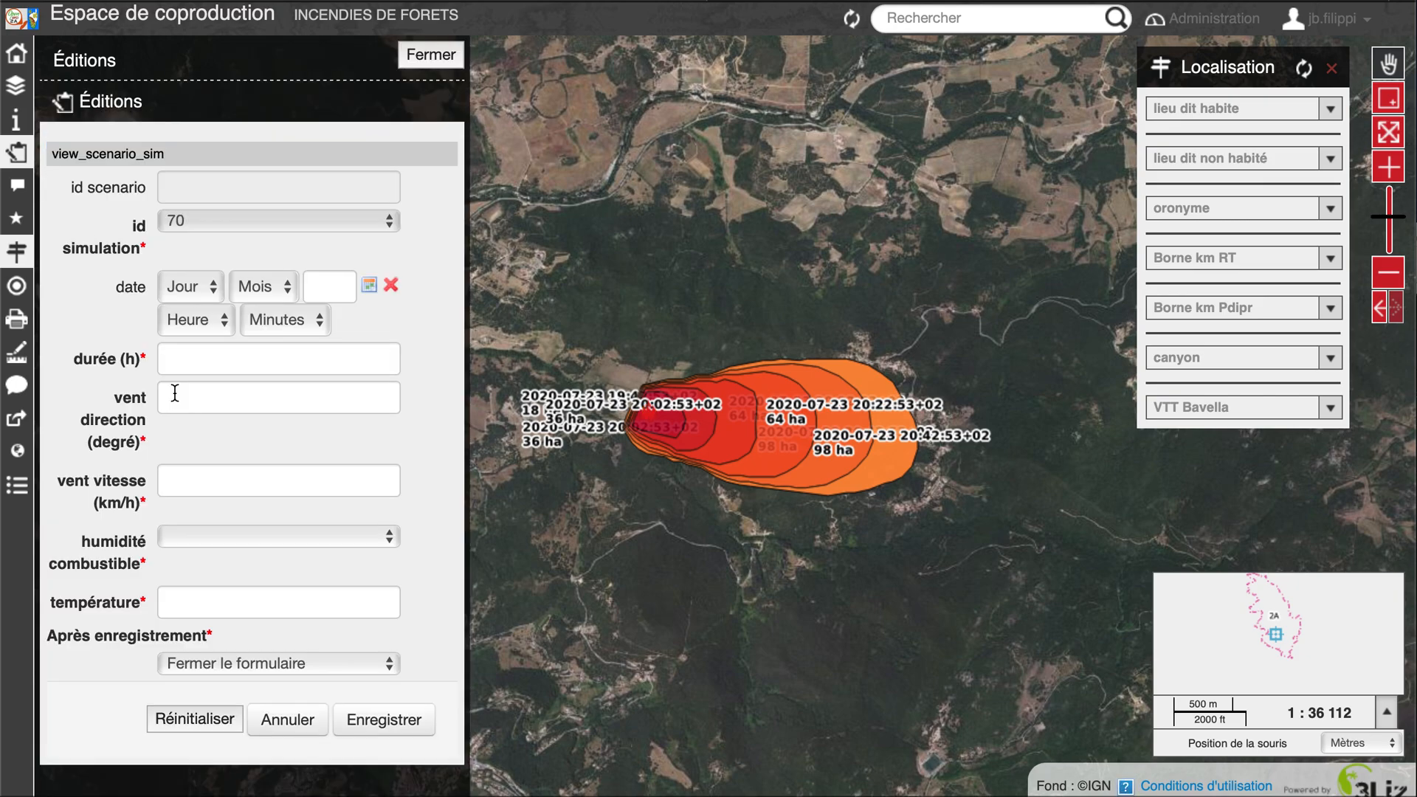
{"action": "left_click", "coordinate": [195, 359]}
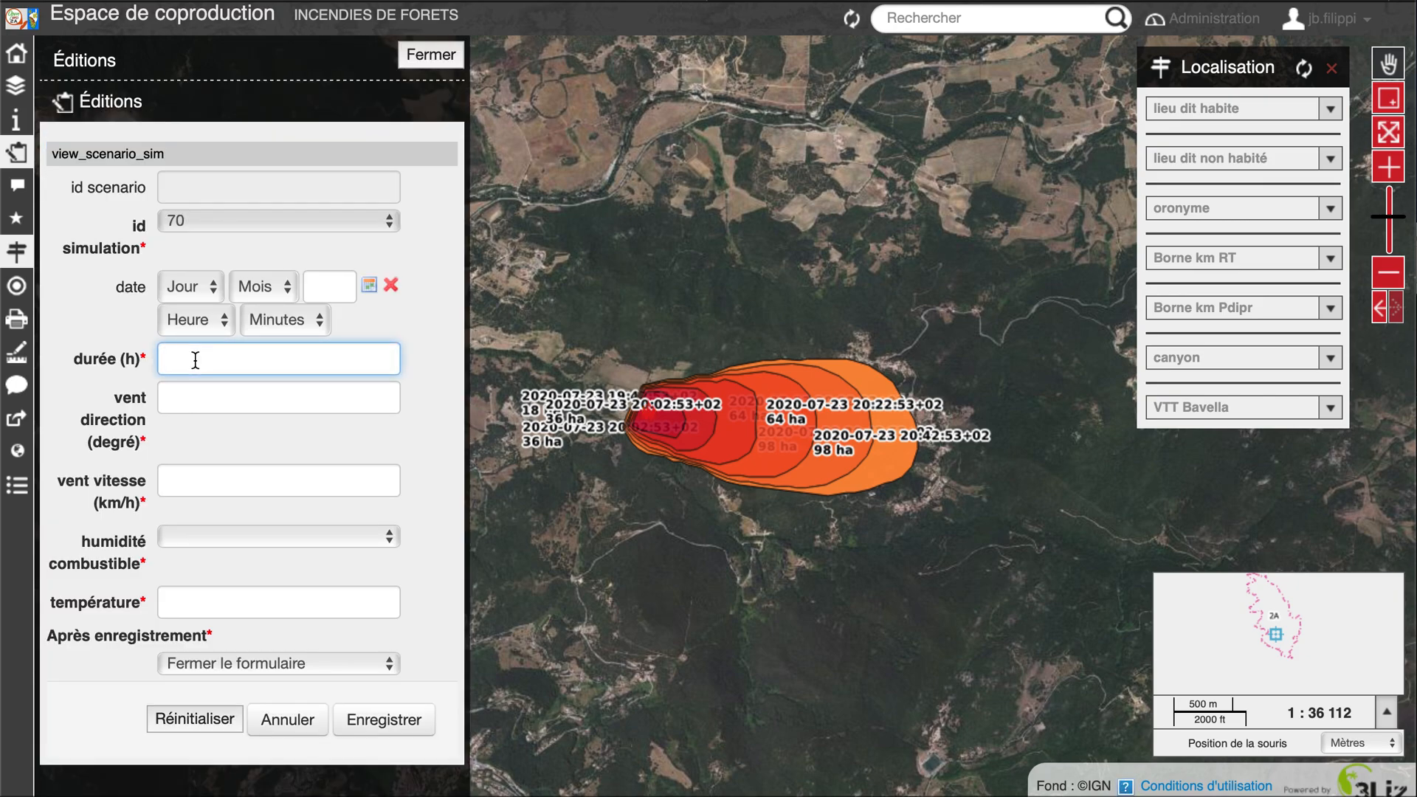
{"action": "type", "text": "2"}
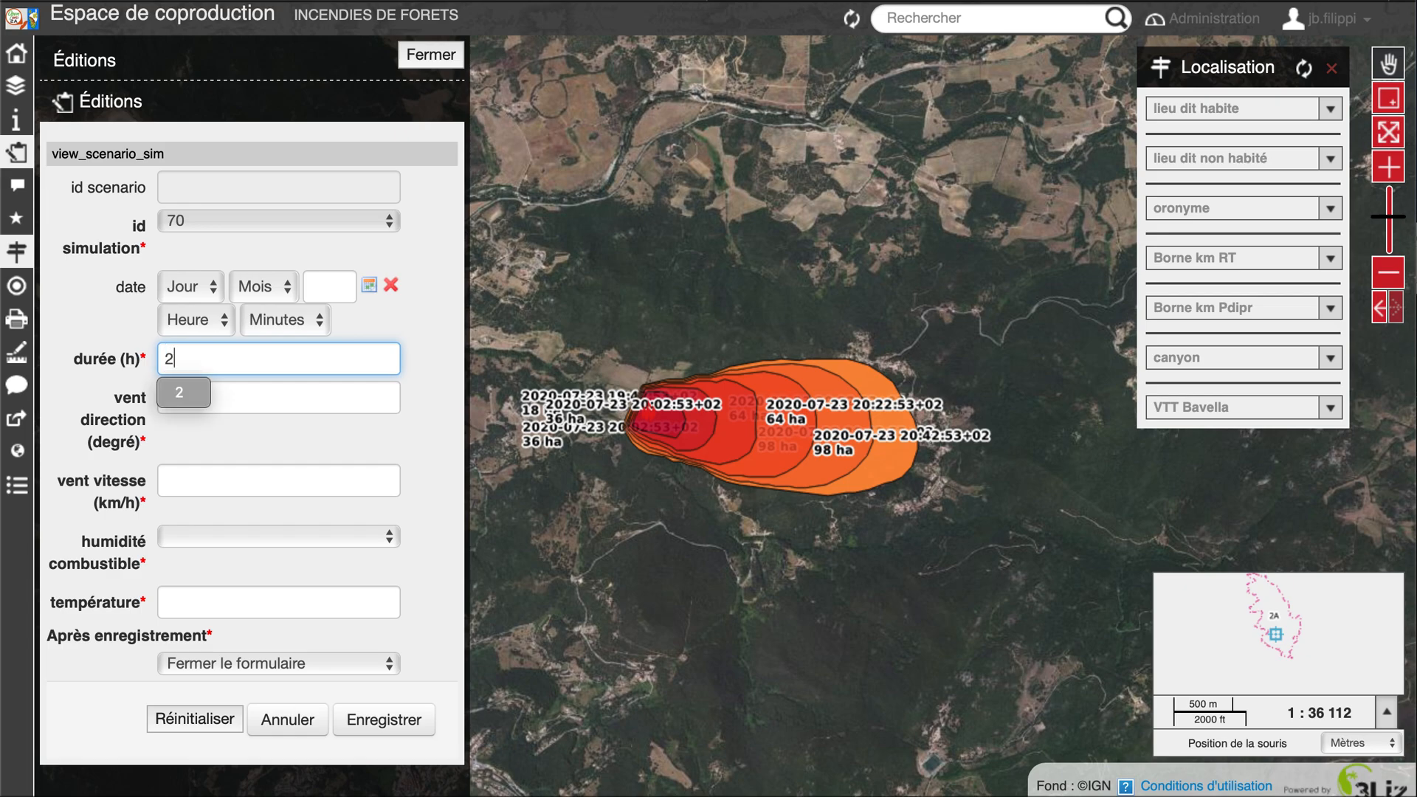
{"action": "key", "text": "BackSpace"}
{"action": "left_click", "coordinate": [284, 389]}
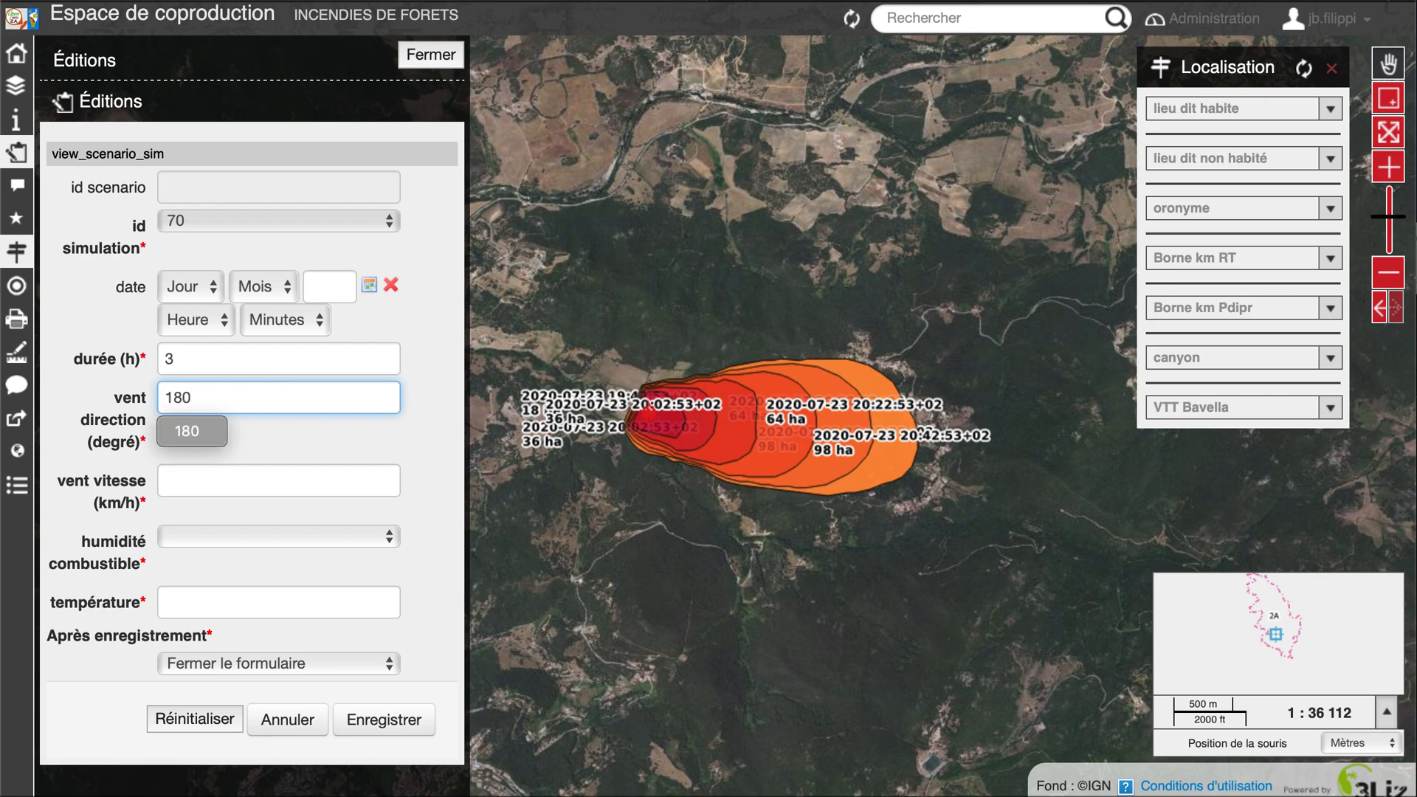
{"action": "left_click", "coordinate": [298, 483]}
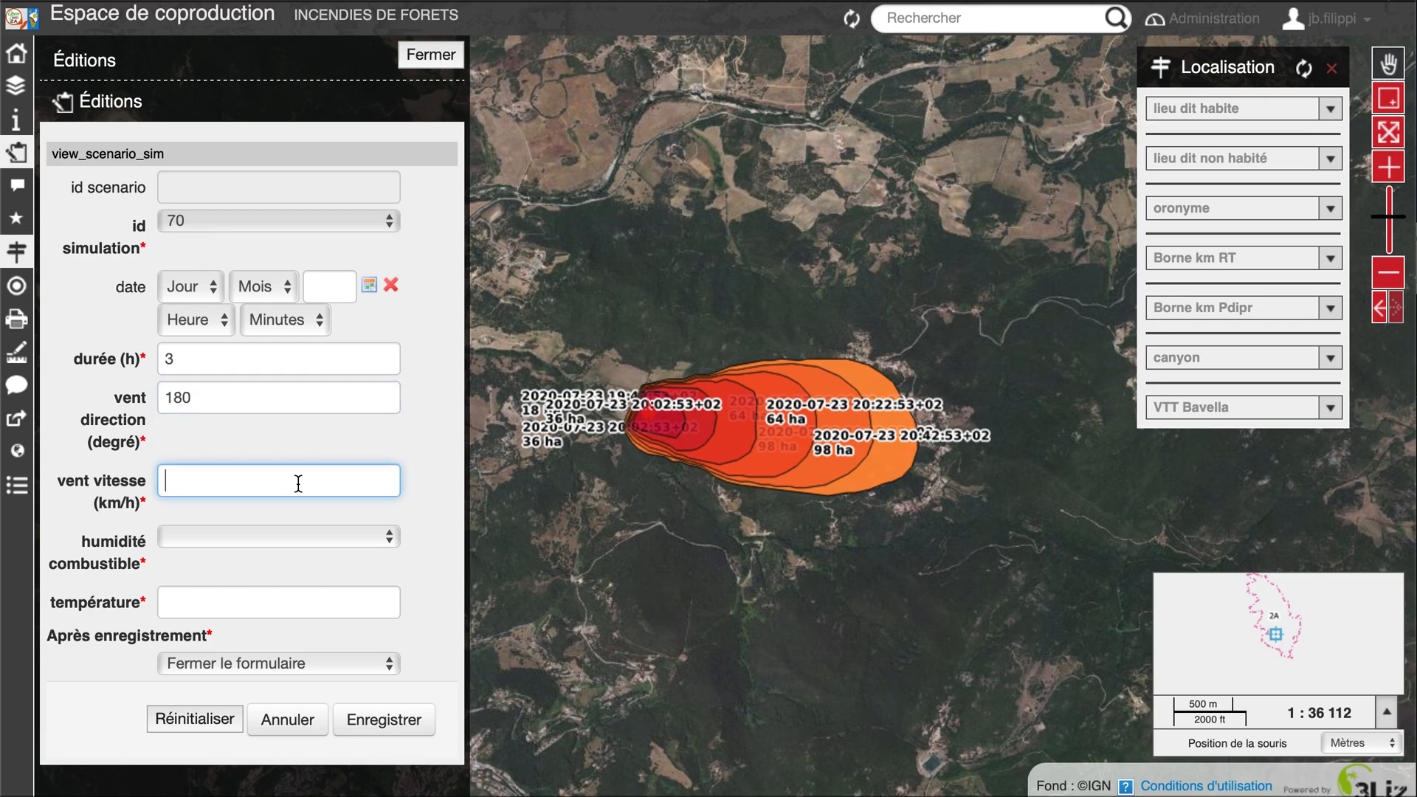
{"action": "type", "text": "80"}
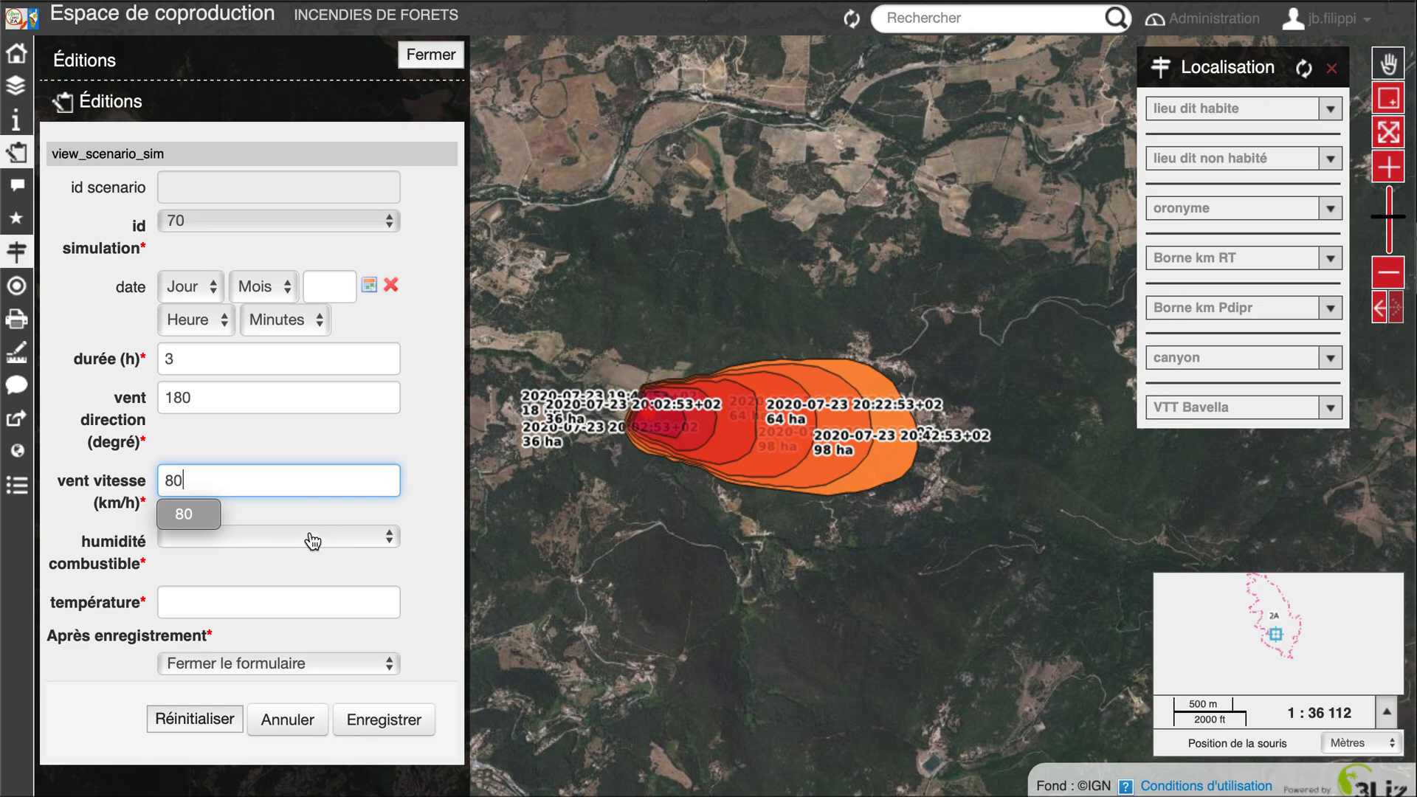
Set the second scenario's fuel humidity to 5 and its temperature to 40
{"action": "left_click", "coordinate": [309, 535]}
{"action": "left_click", "coordinate": [293, 575]}
{"action": "left_click", "coordinate": [272, 603]}
{"action": "type", "text": "40"}
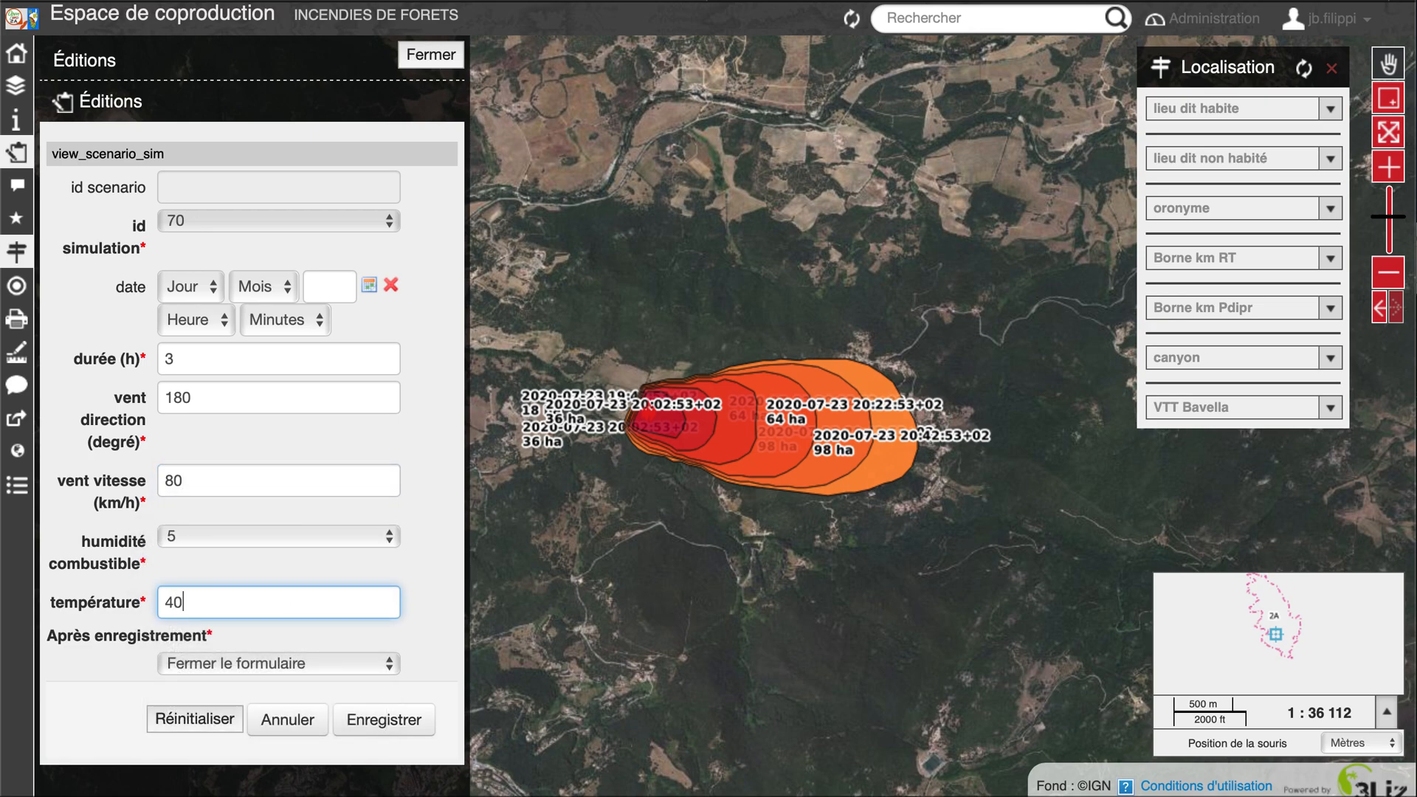
Save the second scenario, inspect its simulated fire spread around the ignition on the map, and close the editing form
{"action": "left_click", "coordinate": [386, 723]}
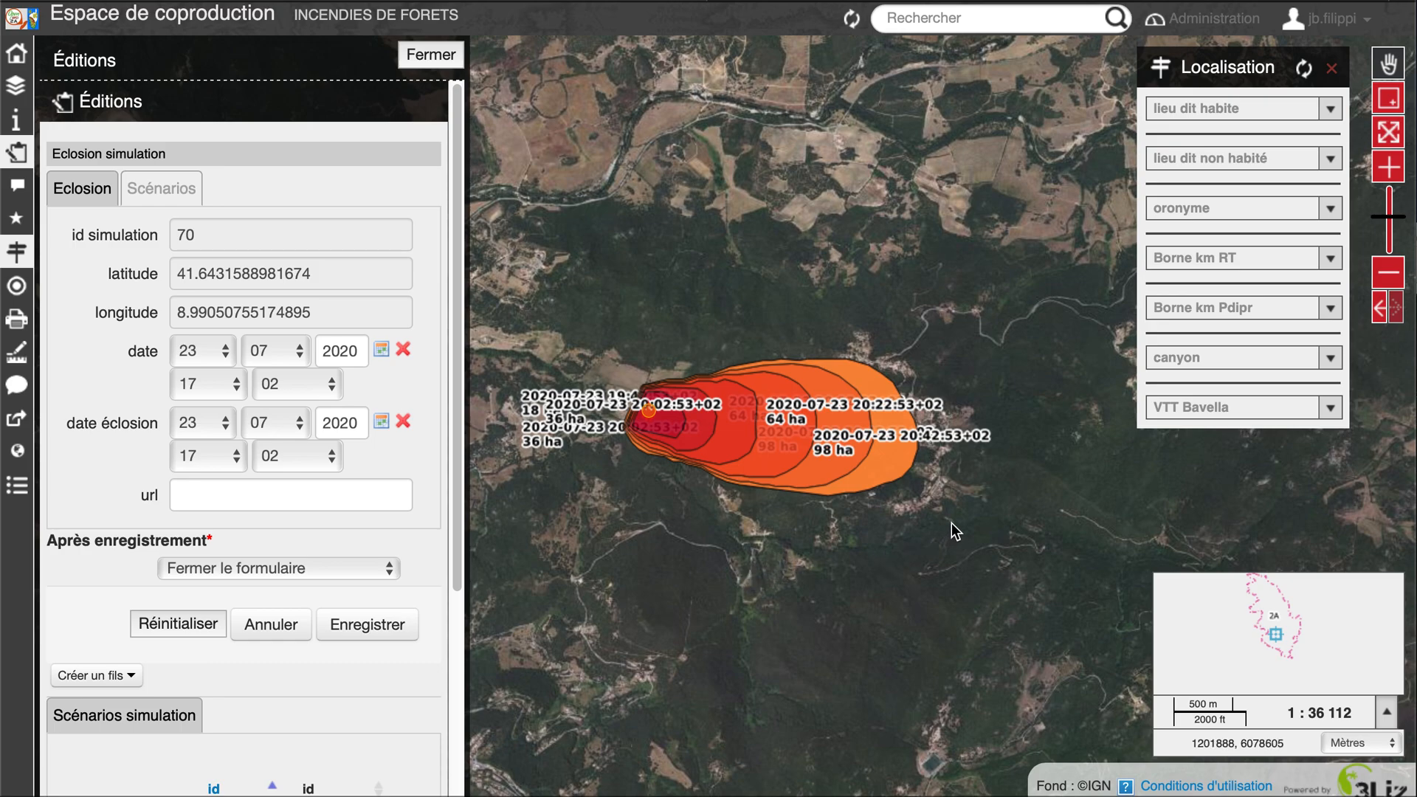
{"action": "left_click_drag", "start_coordinate": [950, 522], "coordinate": [988, 503]}
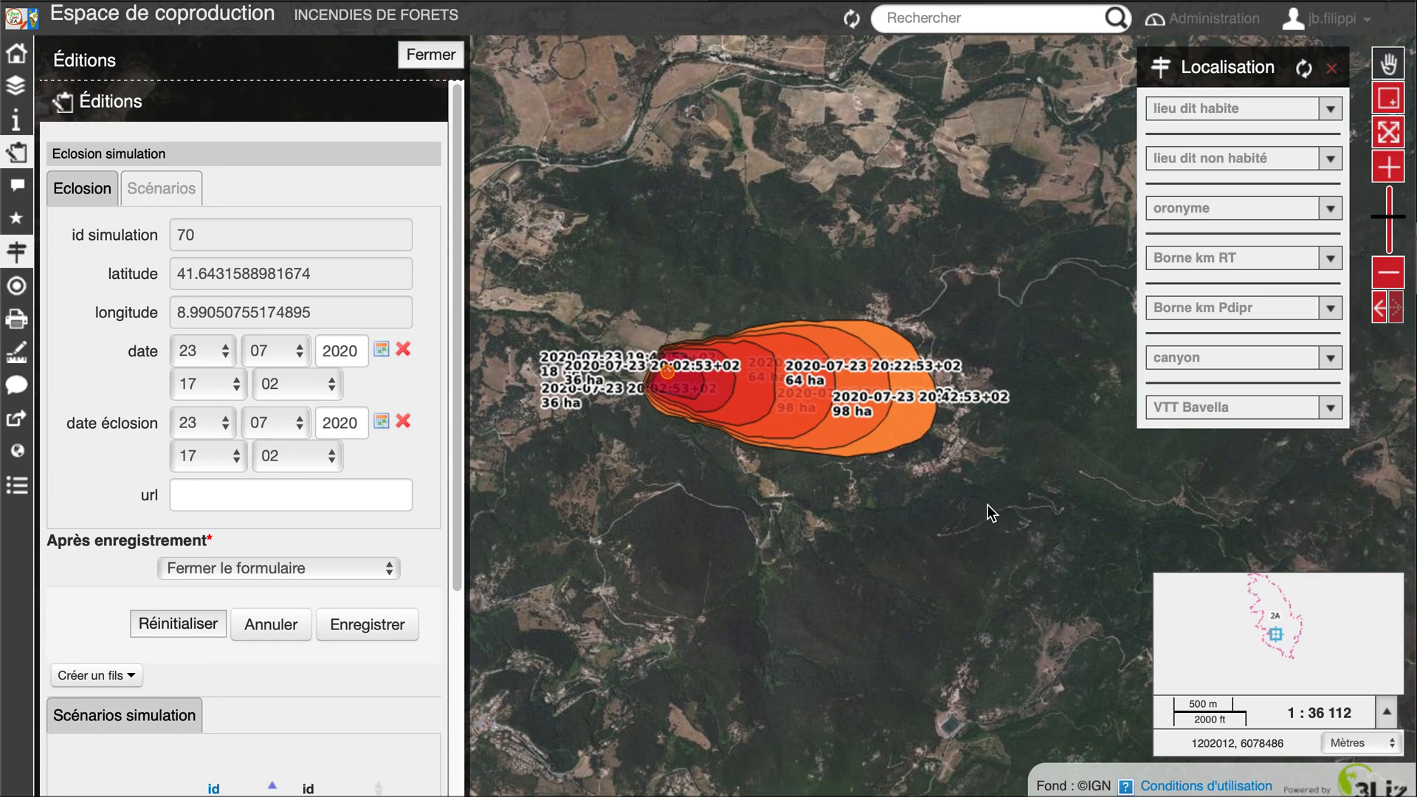
{"action": "scroll", "coordinate": [988, 505], "scroll_direction": "down", "scroll_amount": 1}
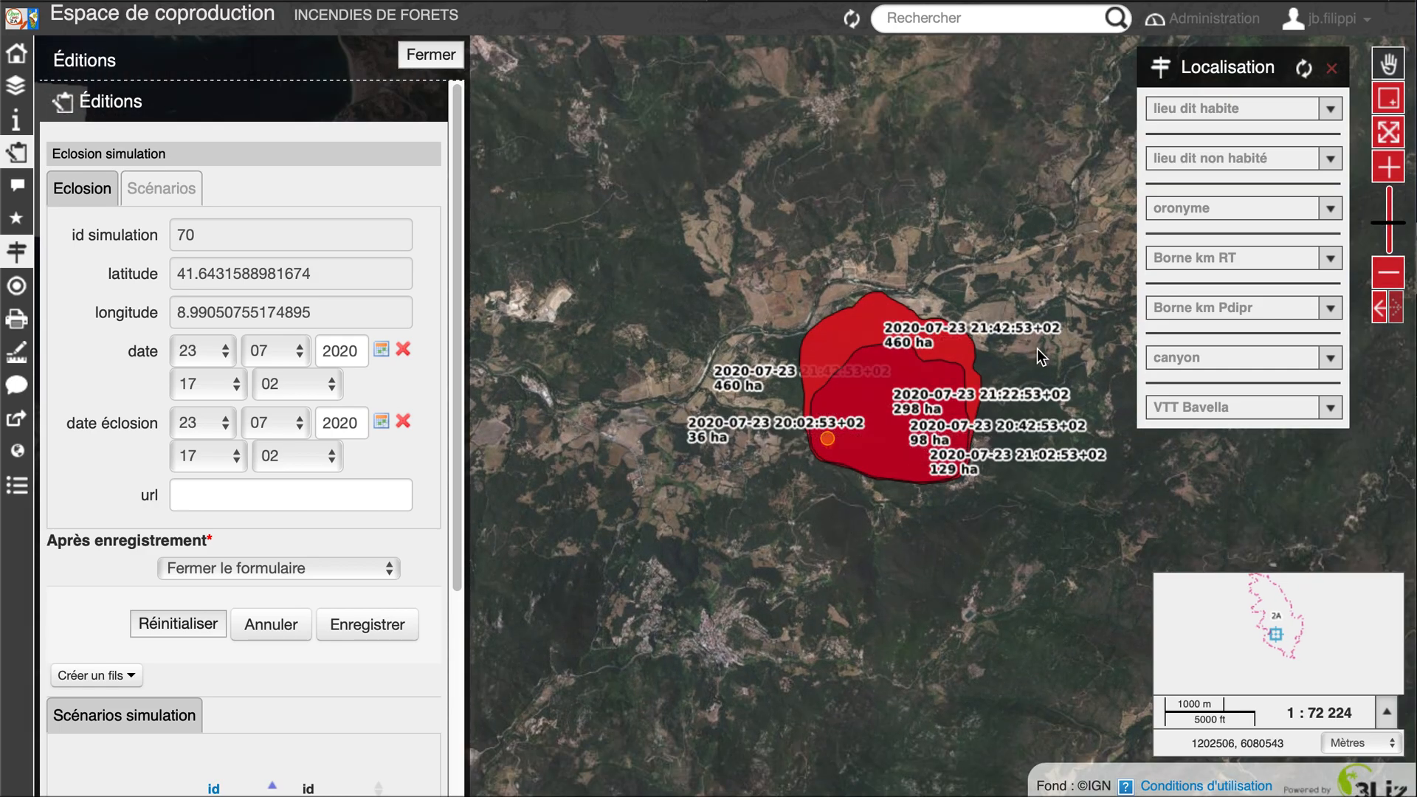
{"action": "left_click_drag", "start_coordinate": [1037, 348], "coordinate": [1004, 364]}
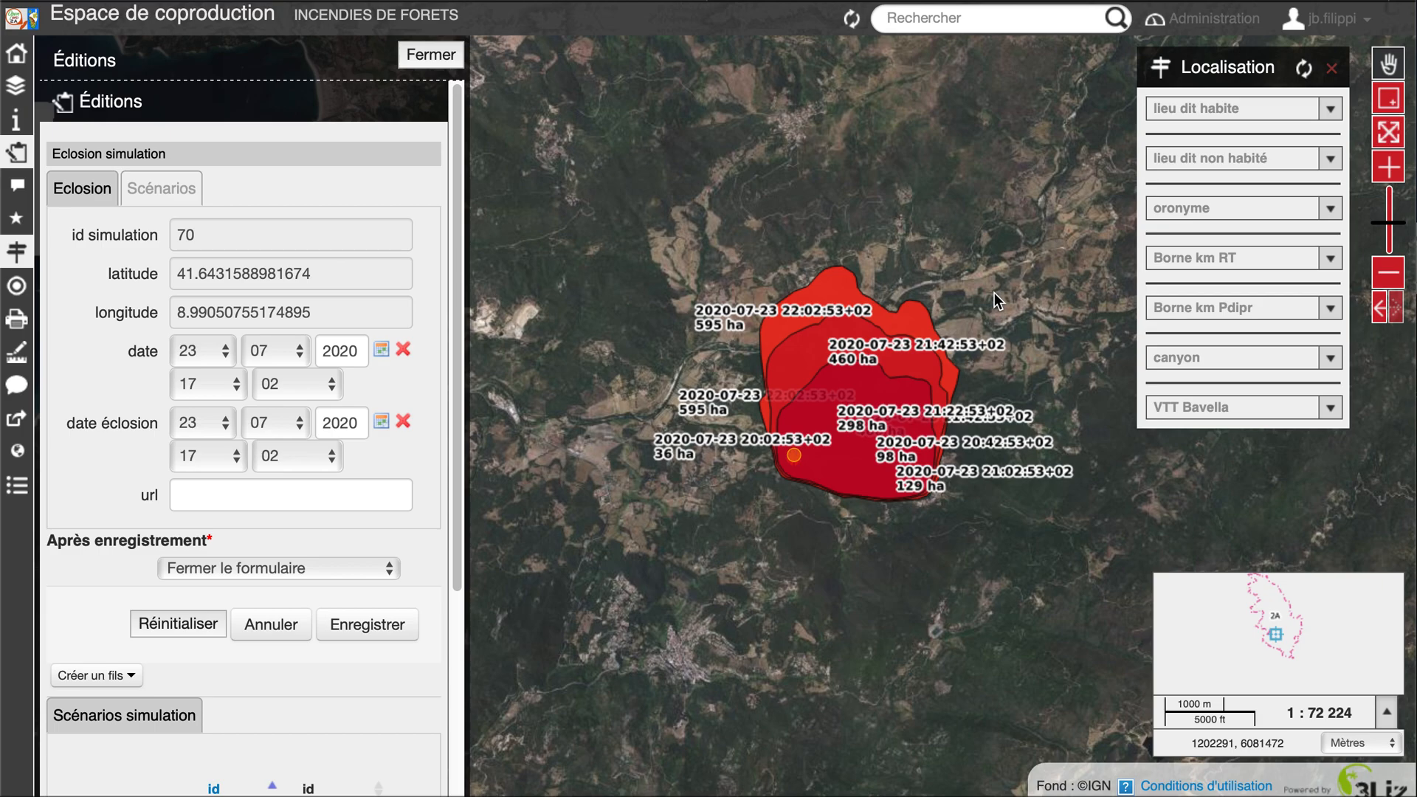
{"action": "scroll", "coordinate": [994, 292], "scroll_direction": "up", "scroll_amount": 1}
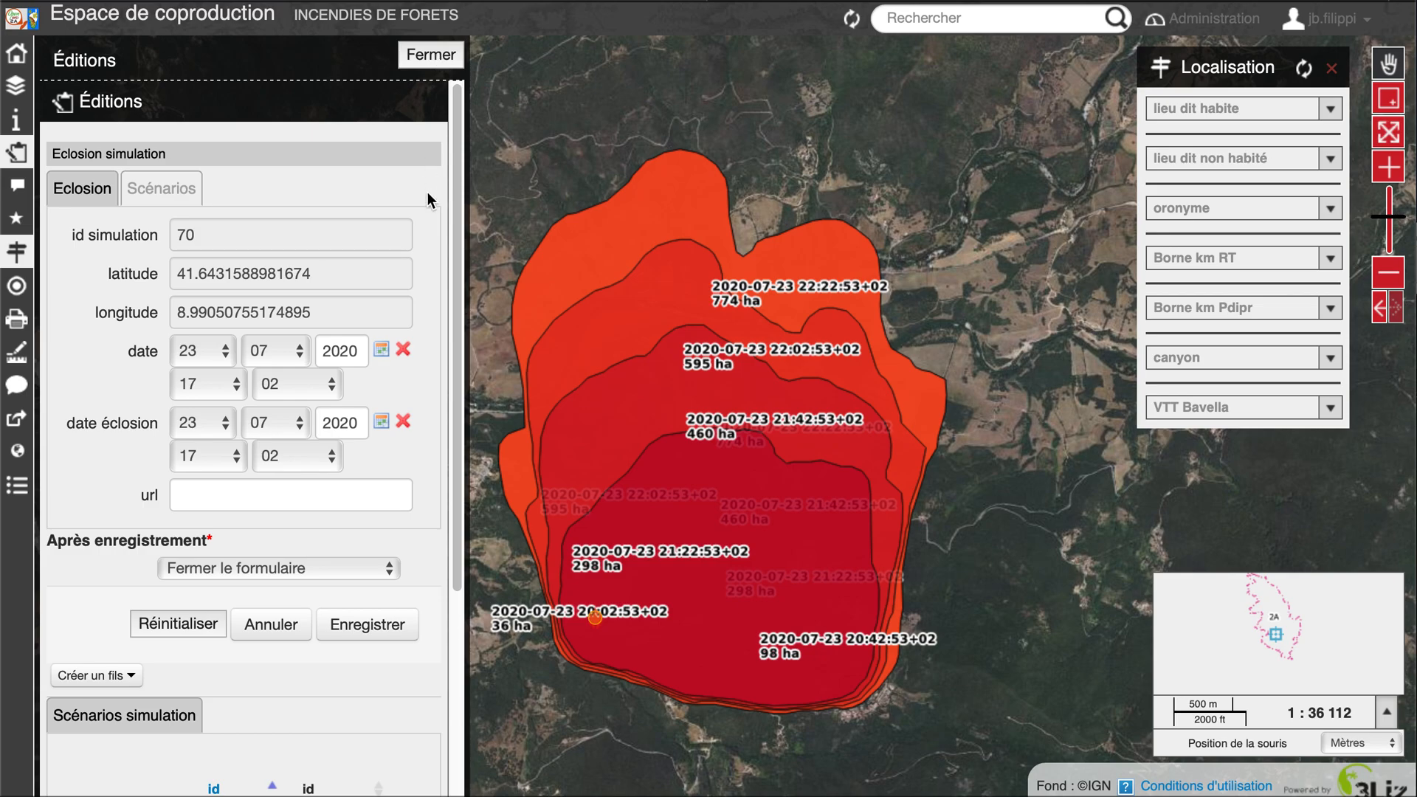
{"action": "scroll", "coordinate": [431, 199], "scroll_direction": "down", "scroll_amount": 4}
{"action": "left_click", "coordinate": [430, 65]}
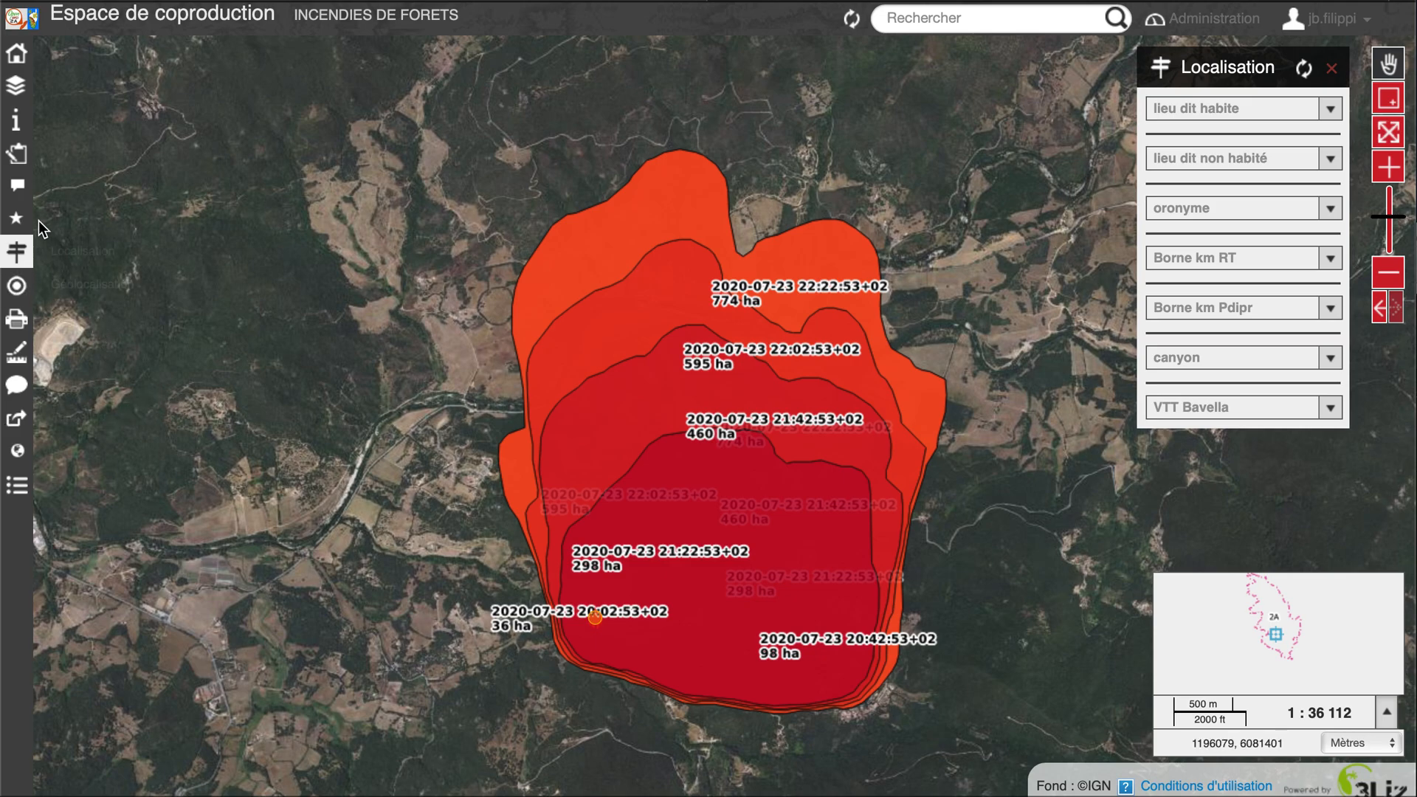
Delete ignition simulation 70 from the Eclosion simulation data table and close the table
{"action": "left_click", "coordinate": [20, 486]}
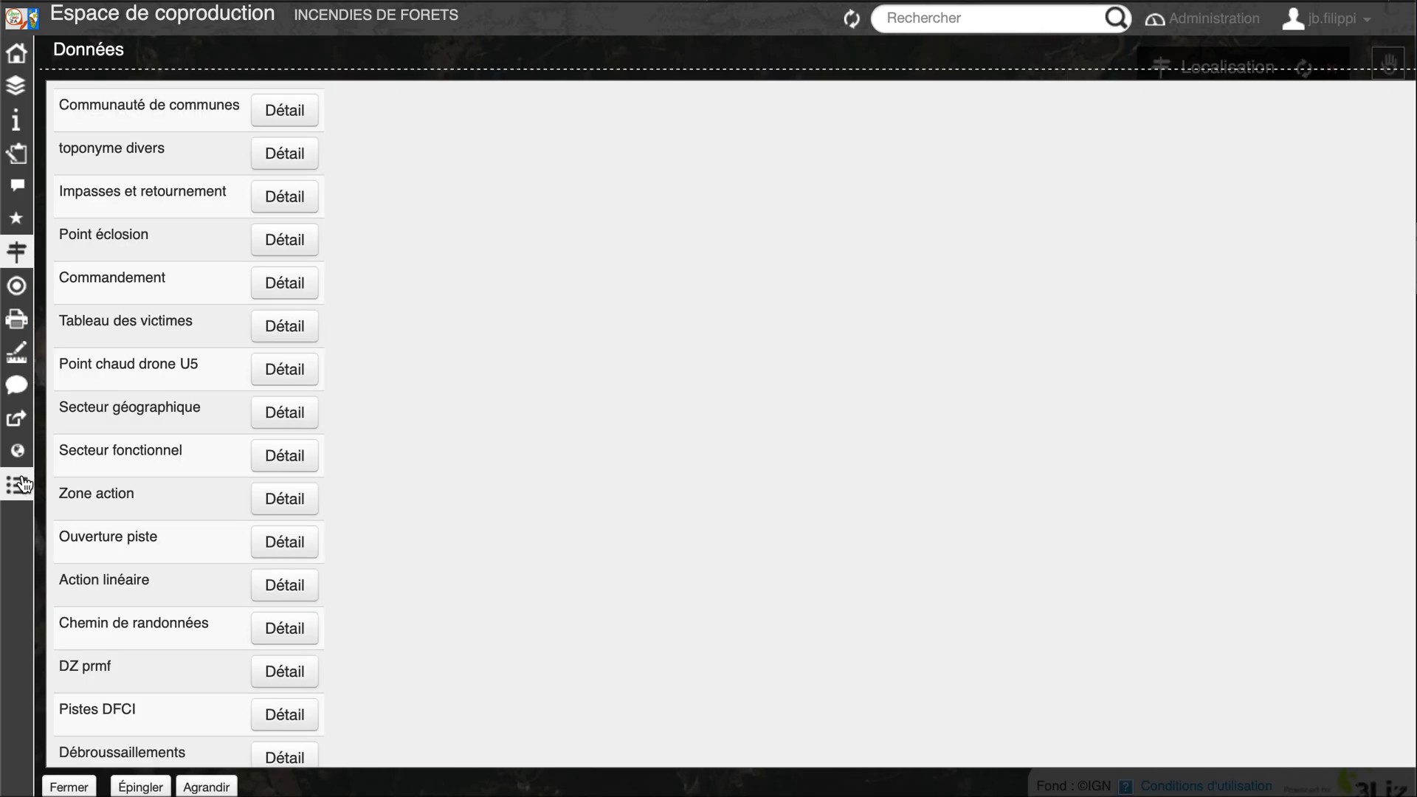
{"action": "scroll", "coordinate": [138, 475], "scroll_direction": "down", "scroll_amount": 8}
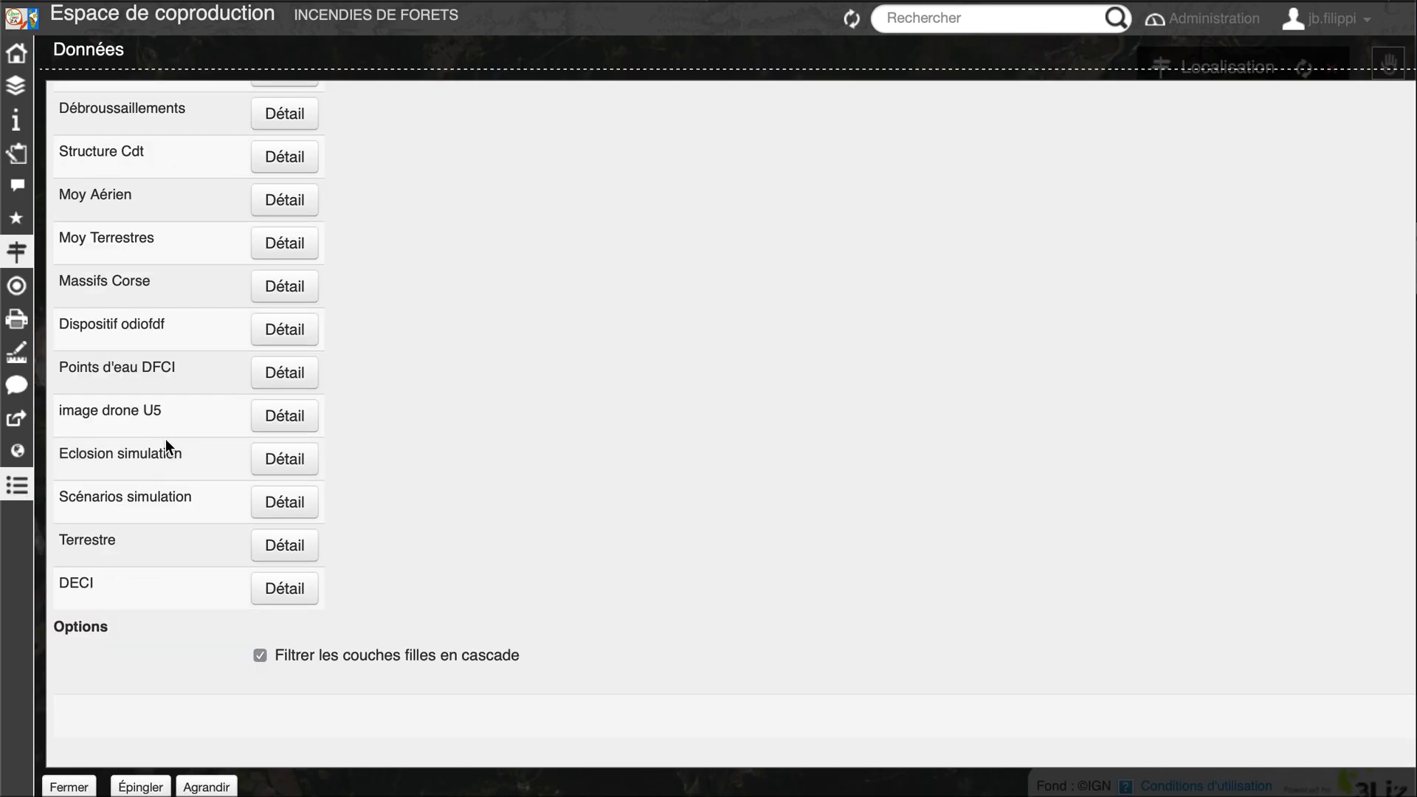
{"action": "left_click", "coordinate": [266, 462]}
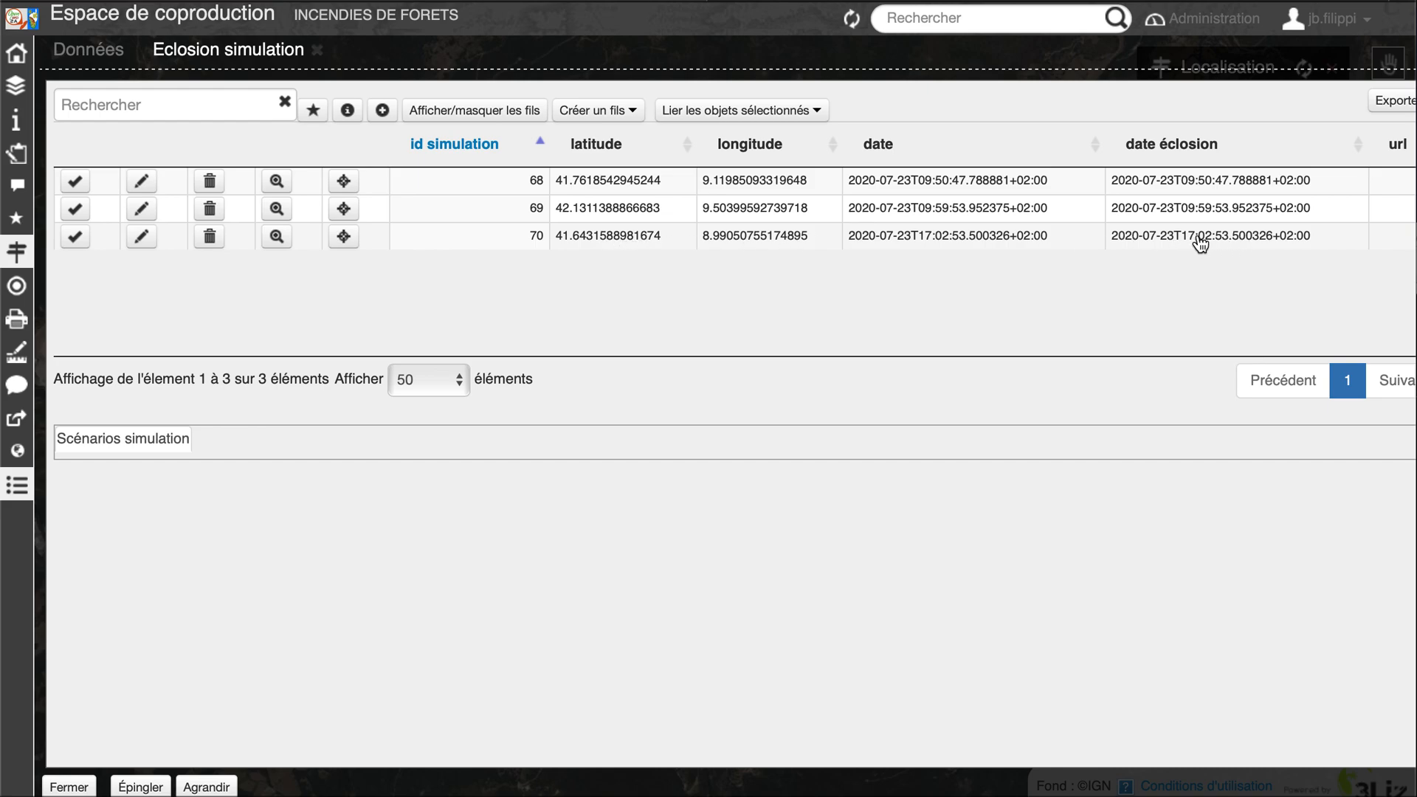
{"action": "left_click", "coordinate": [210, 238]}
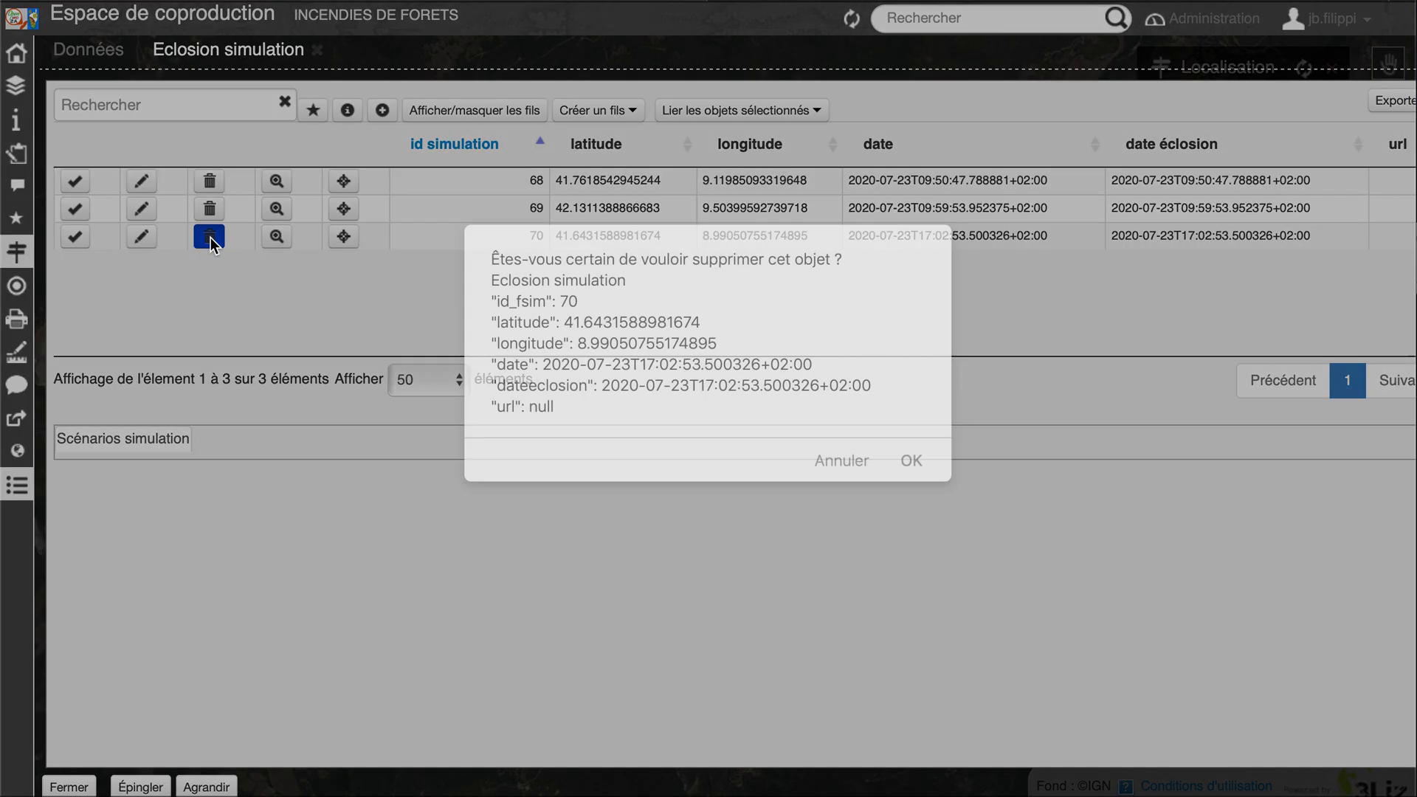
{"action": "left_click", "coordinate": [913, 463]}
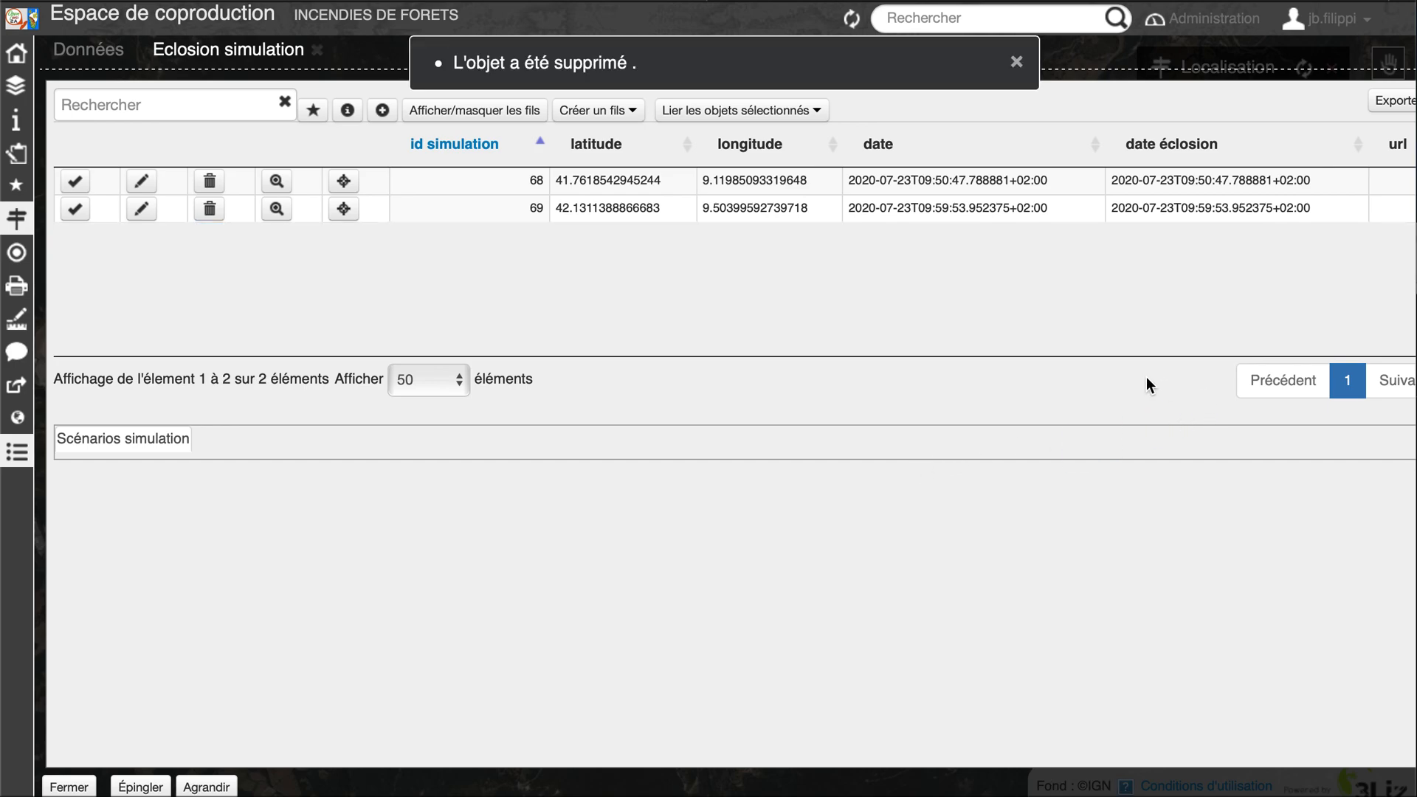
{"action": "left_click", "coordinate": [64, 786]}
Examine the map around the deleted ignition and the other simulated fire to its northeast
{"action": "scroll", "coordinate": [477, 512], "scroll_direction": "down", "scroll_amount": 1}
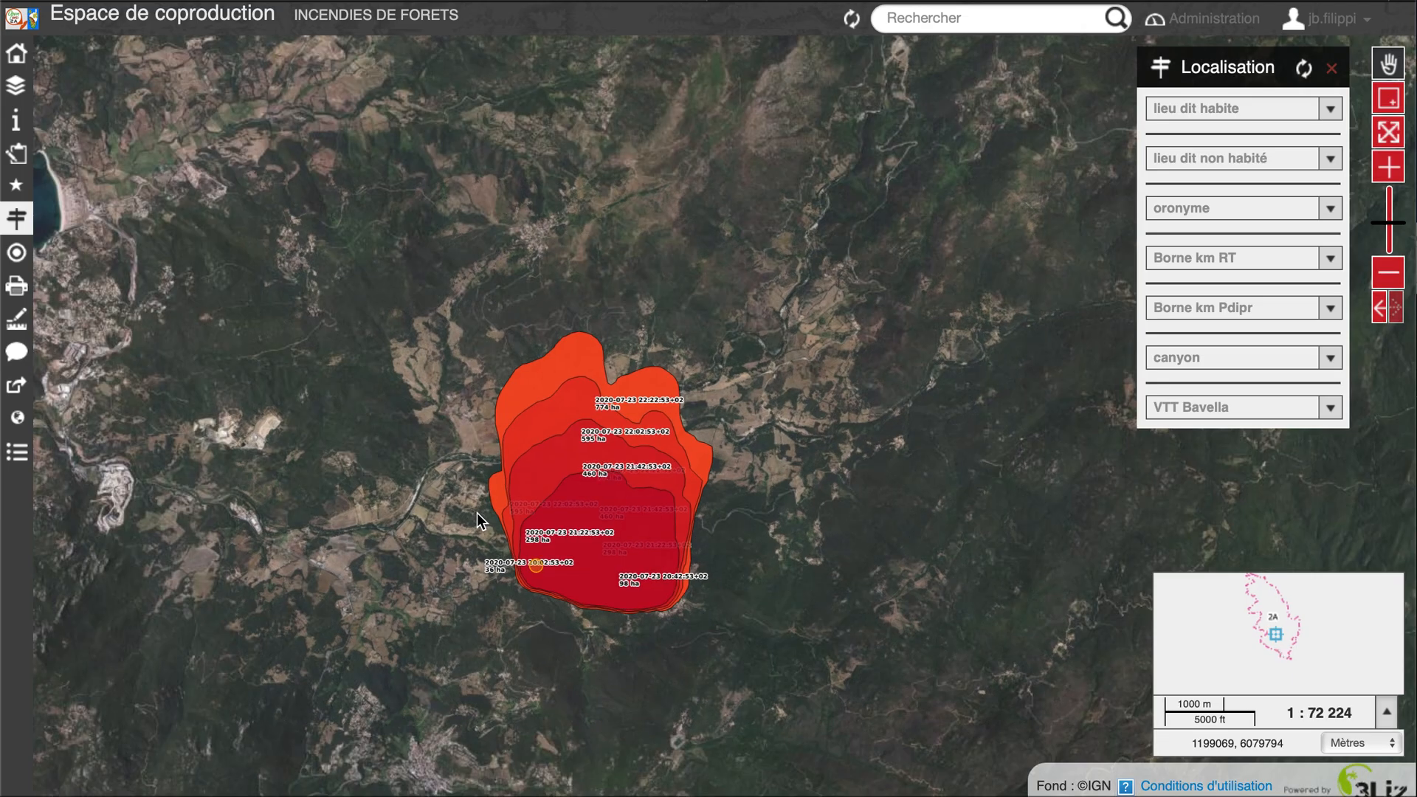
{"action": "scroll", "coordinate": [476, 512], "scroll_direction": "down", "scroll_amount": 1}
{"action": "left_click_drag", "start_coordinate": [794, 379], "coordinate": [760, 469]}
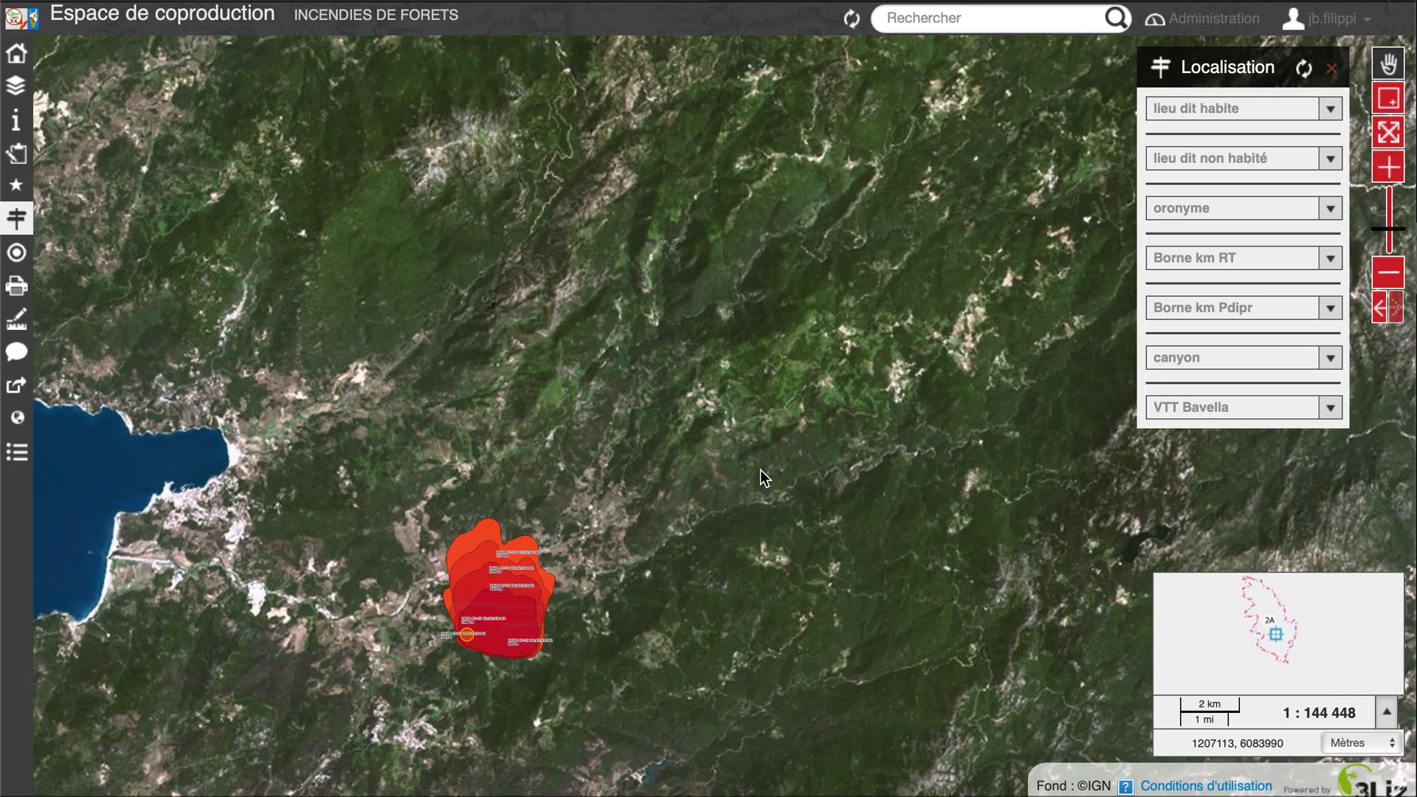
{"action": "scroll", "coordinate": [760, 469], "scroll_direction": "down", "scroll_amount": 1}
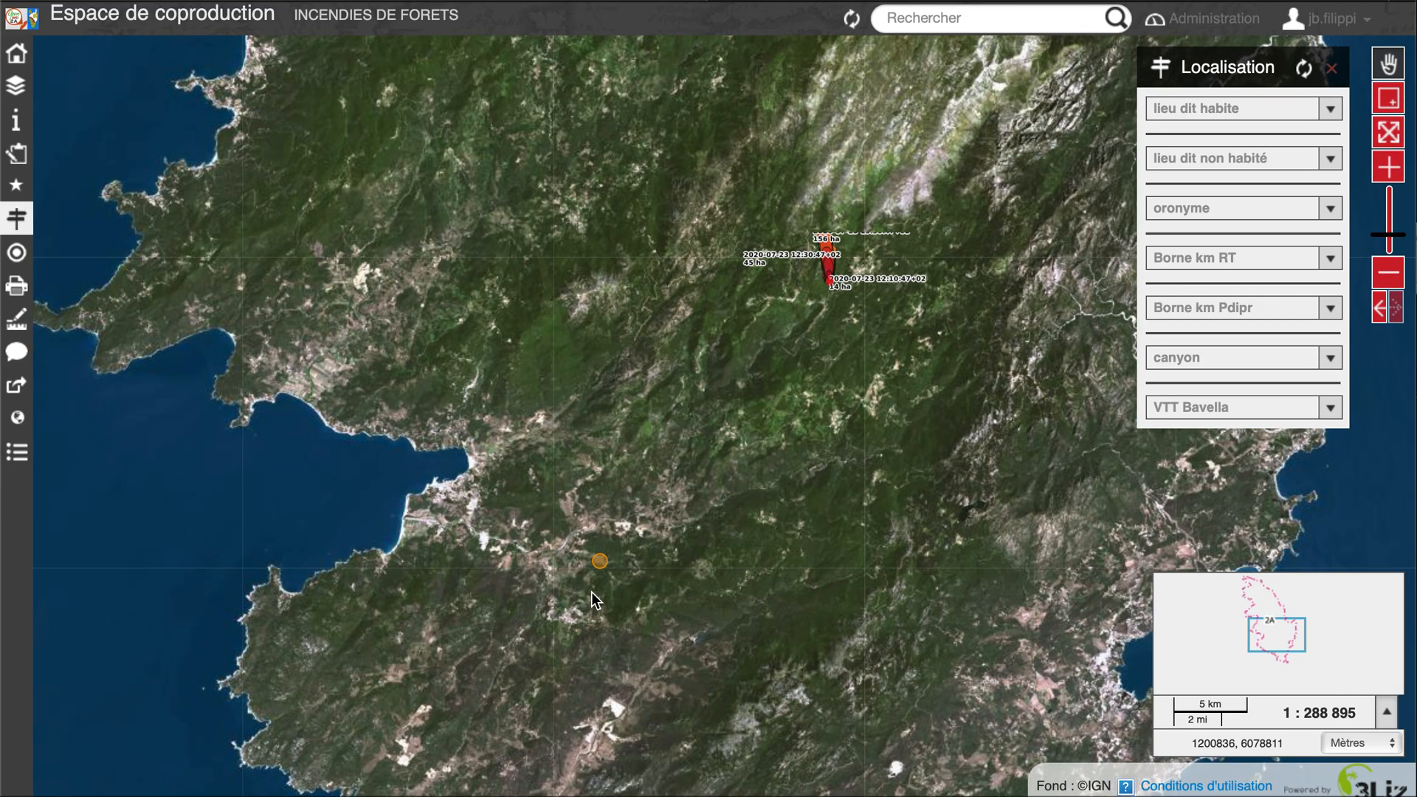
{"action": "scroll", "coordinate": [760, 469], "scroll_direction": "up", "scroll_amount": 1}
{"action": "left_click_drag", "start_coordinate": [658, 540], "coordinate": [515, 629]}
{"action": "left_click_drag", "start_coordinate": [799, 390], "coordinate": [738, 339]}
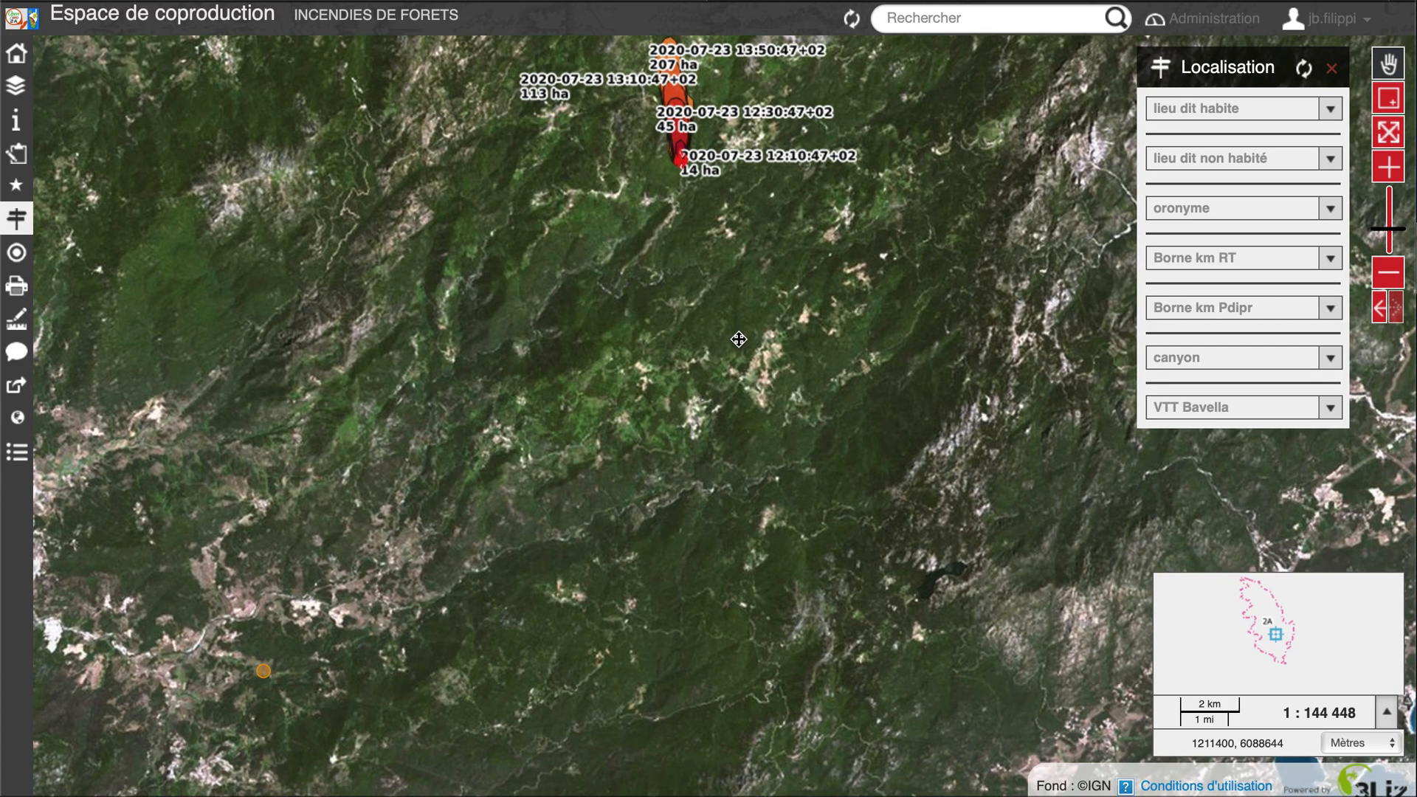